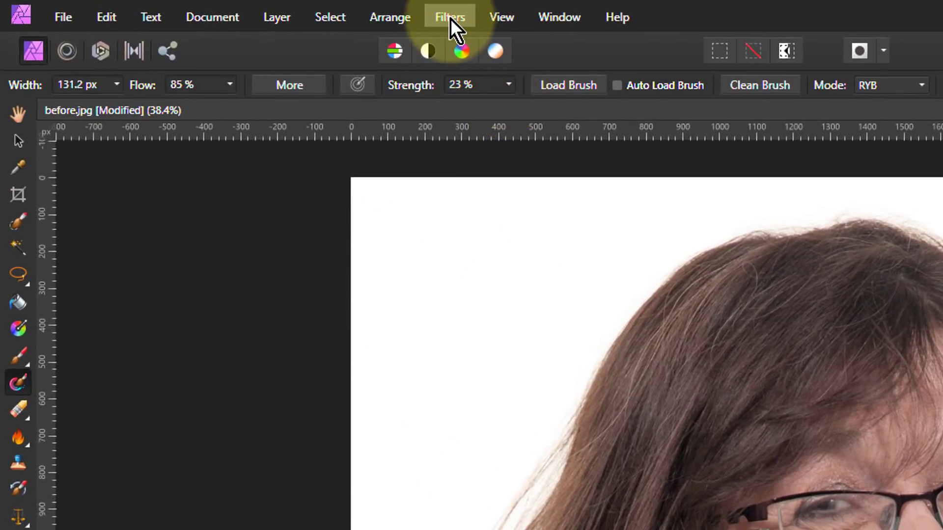
# Step: Apply Filters > Frequency Separation at a 2 px radius to the portrait
pyautogui.click(450, 18)
pyautogui.click(344, 171)
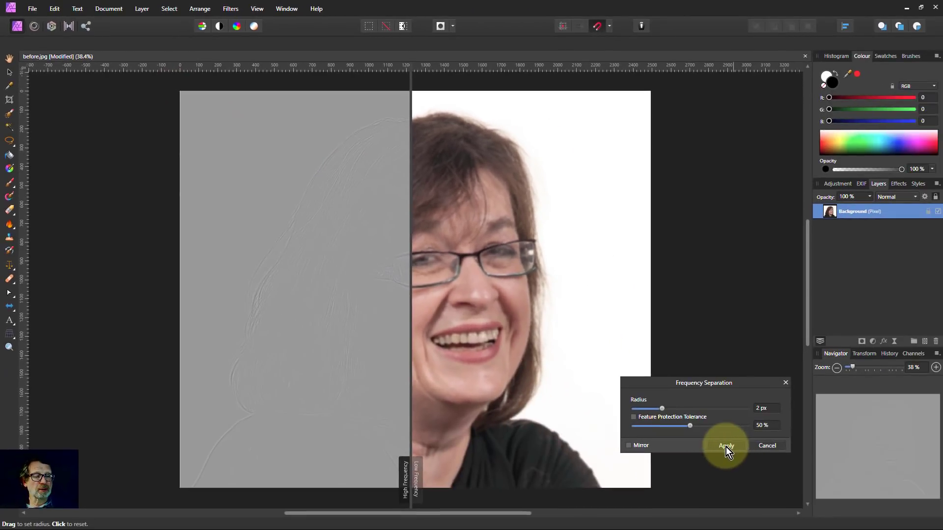
pyautogui.click(725, 446)
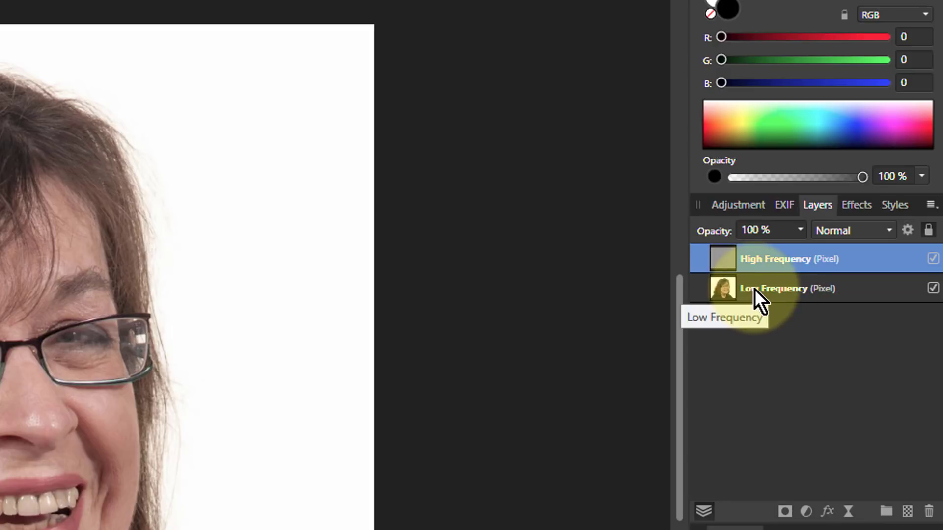
# Step: Group the High and Low Frequency layers, duplicate the group, and hide the lower copy
pyautogui.keyDown('shift'); pyautogui.click(785, 289); pyautogui.keyUp('shift')
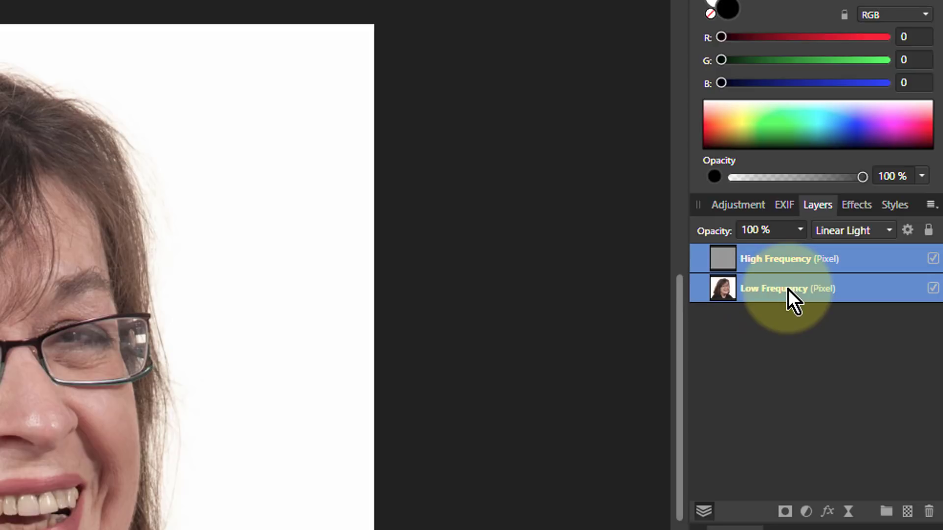
pyautogui.hotkey('ctrl', 'g')
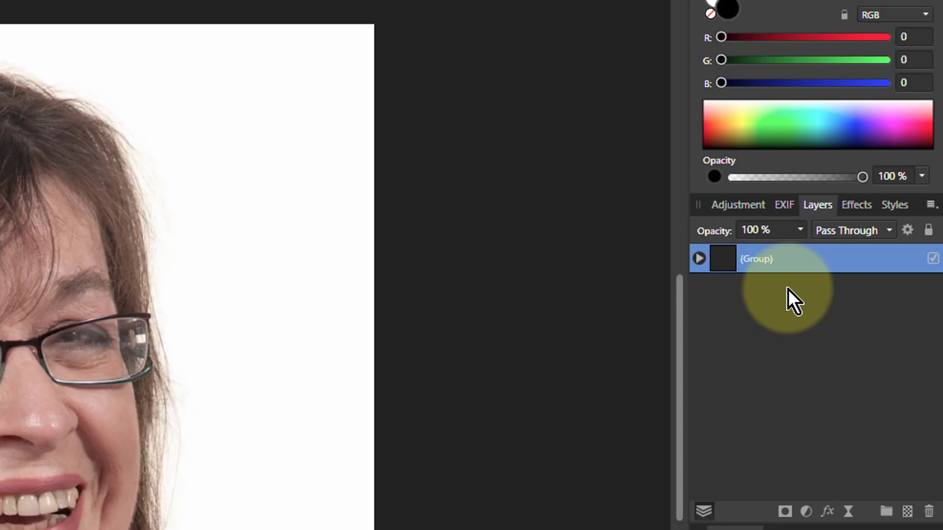
pyautogui.click(699, 258)
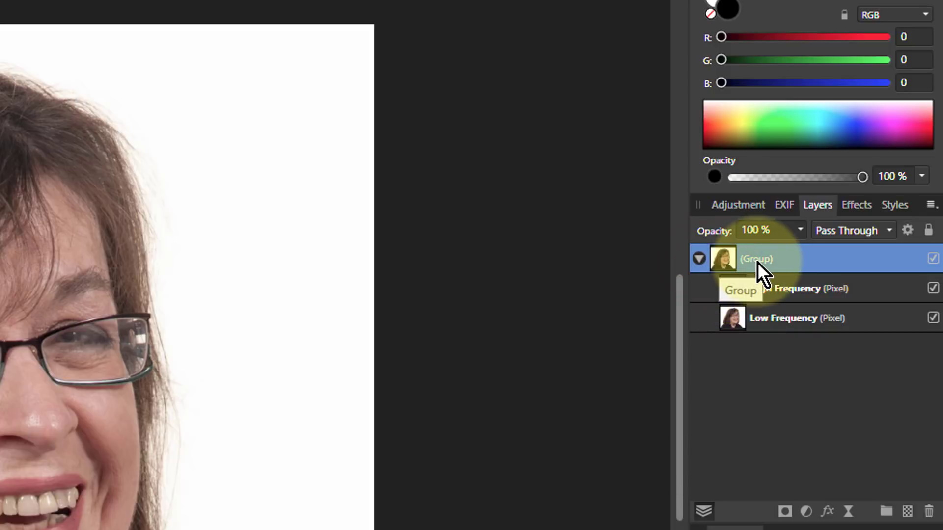
pyautogui.hotkey('ctrl', 'j')
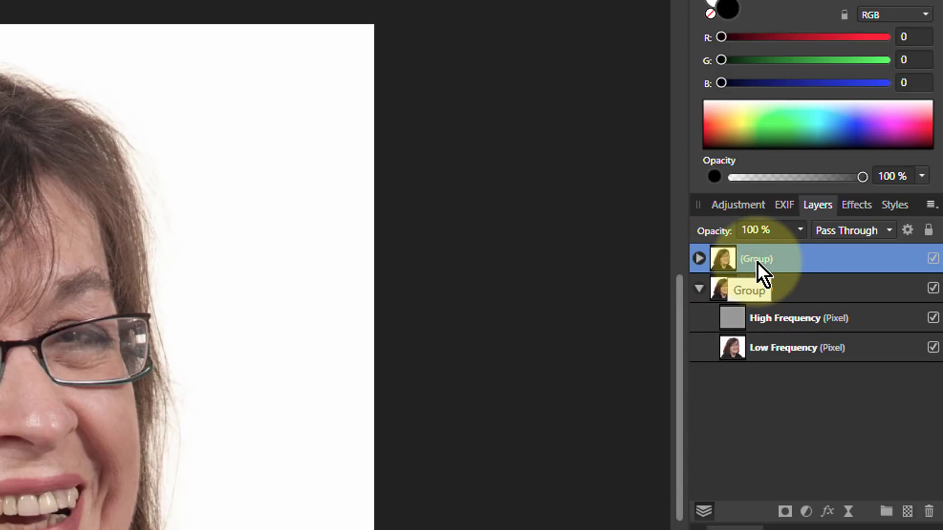
pyautogui.click(700, 289)
pyautogui.click(933, 289)
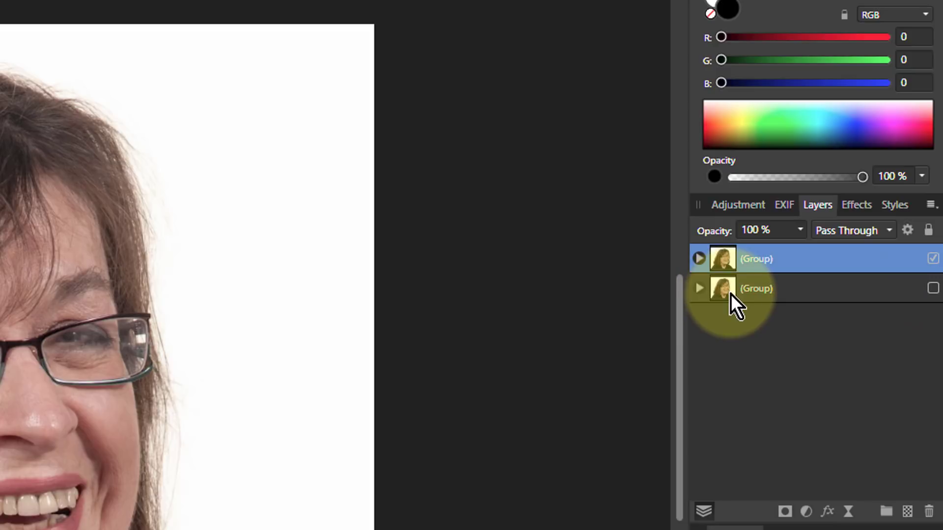
# Step: Delete the hidden group, then duplicate High Frequency and Low Frequency and hide both copies
pyautogui.click(705, 297)
pyautogui.press('Delete')
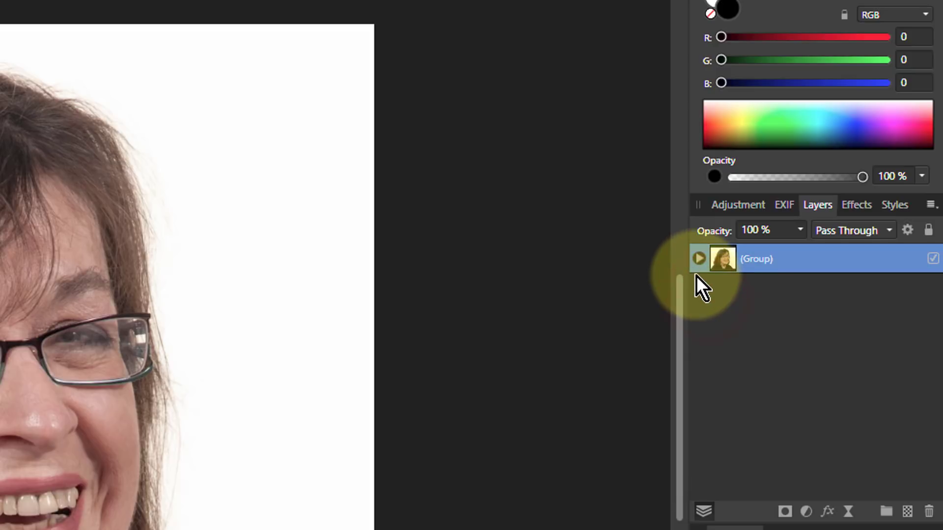
pyautogui.click(699, 259)
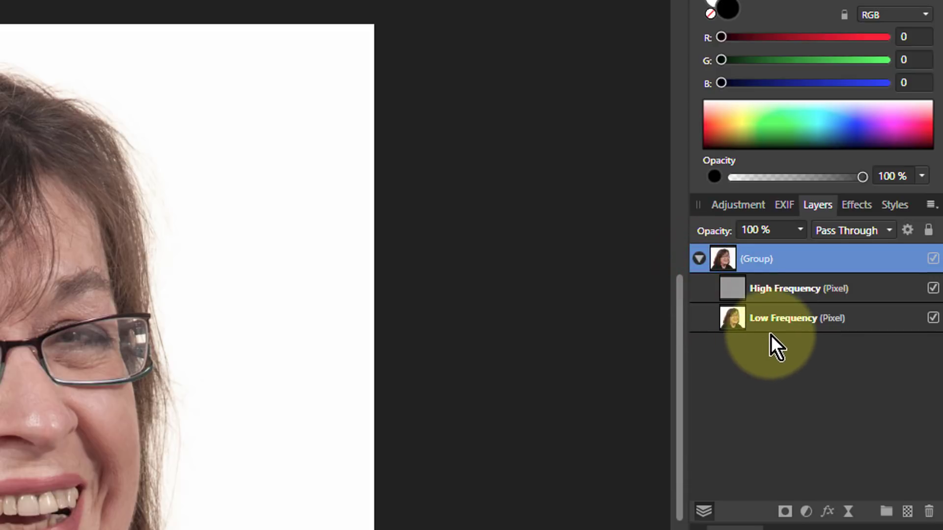
pyautogui.click(726, 294)
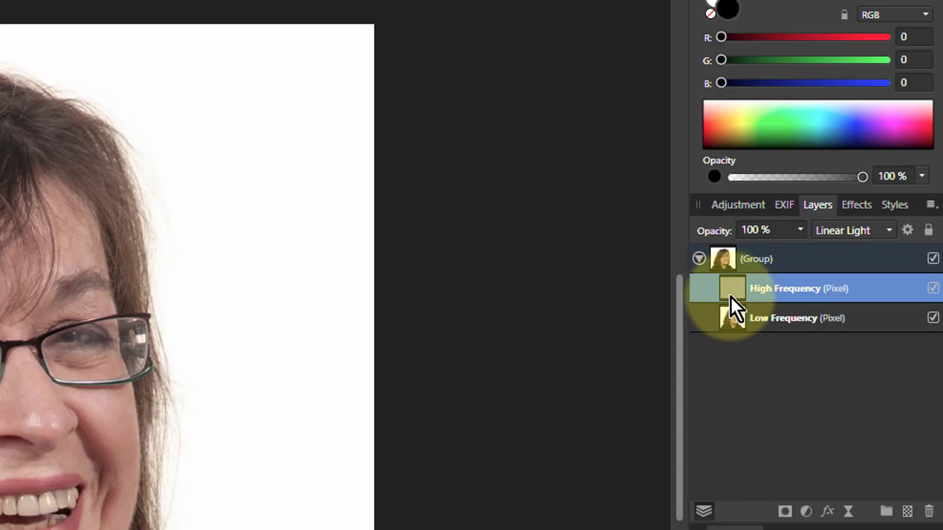
pyautogui.hotkey('ctrl', 'j')
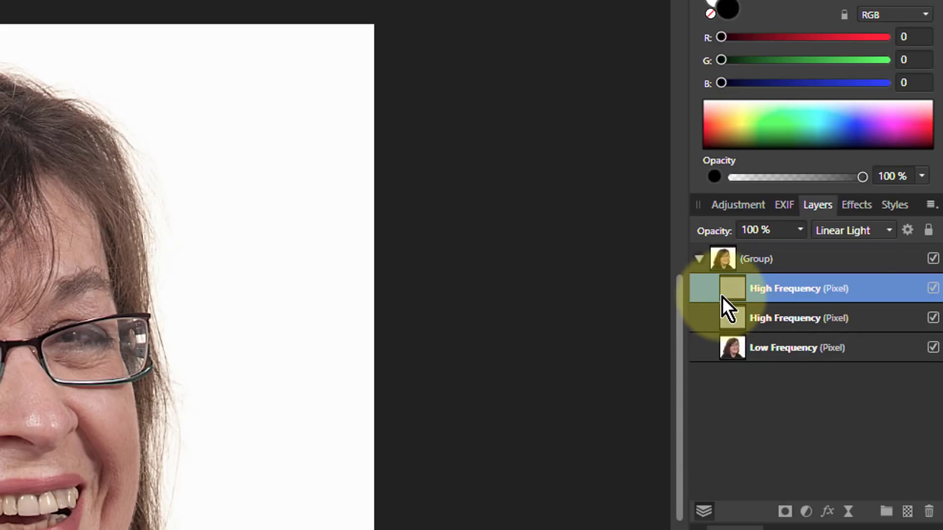
pyautogui.click(932, 317)
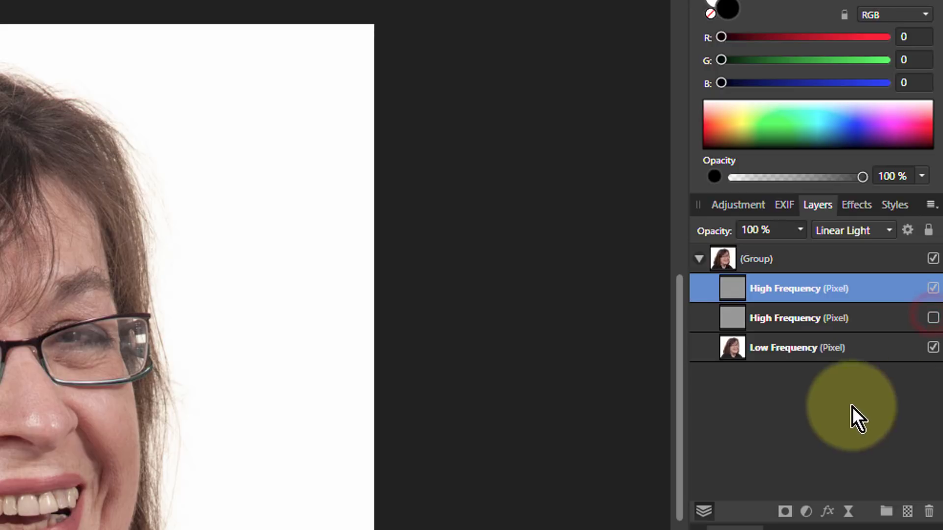
pyautogui.click(737, 347)
pyautogui.hotkey('ctrl', 'j')
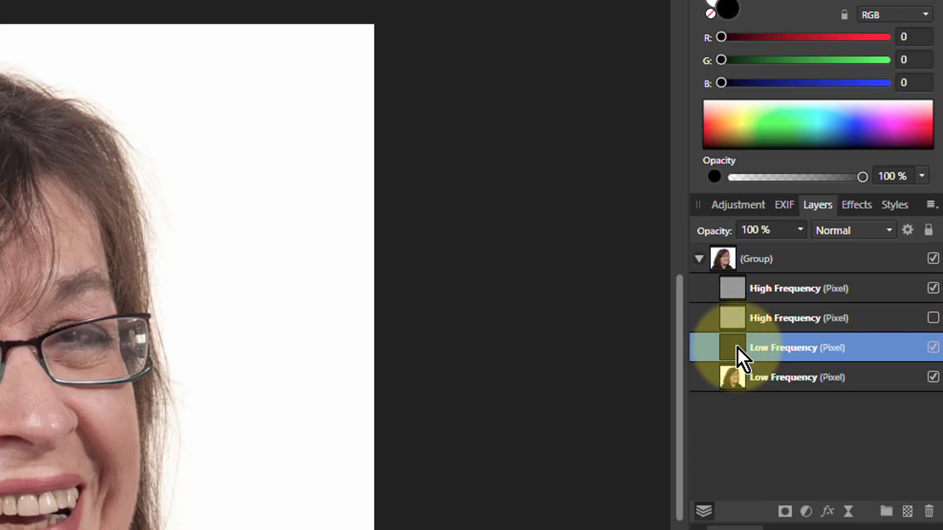
pyautogui.click(932, 376)
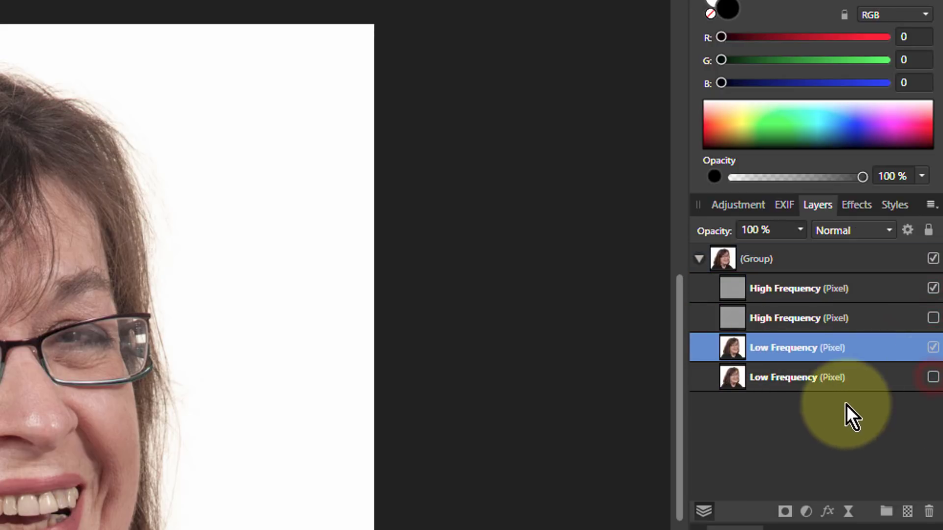
# Step: Rename the hidden copies to bhigh and blow
pyautogui.doubleClick(772, 379)
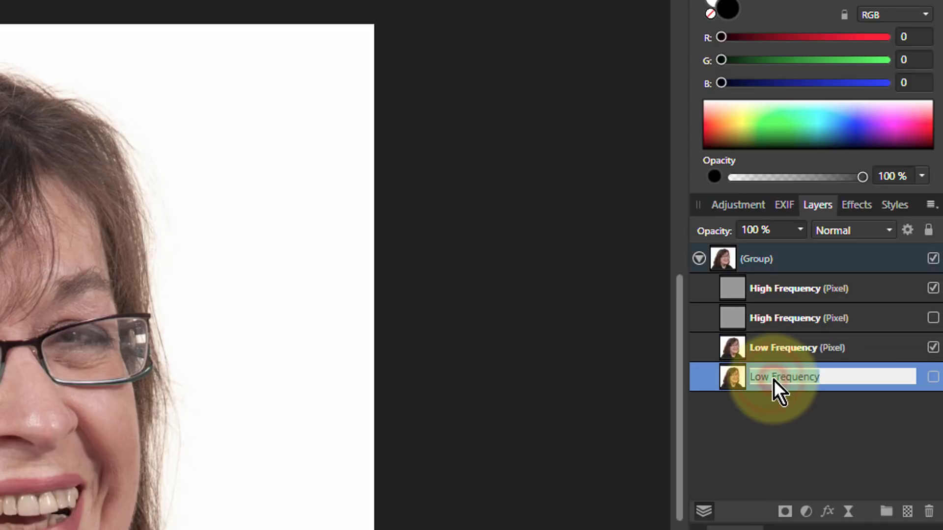
pyautogui.write('b')
pyautogui.press('Return')
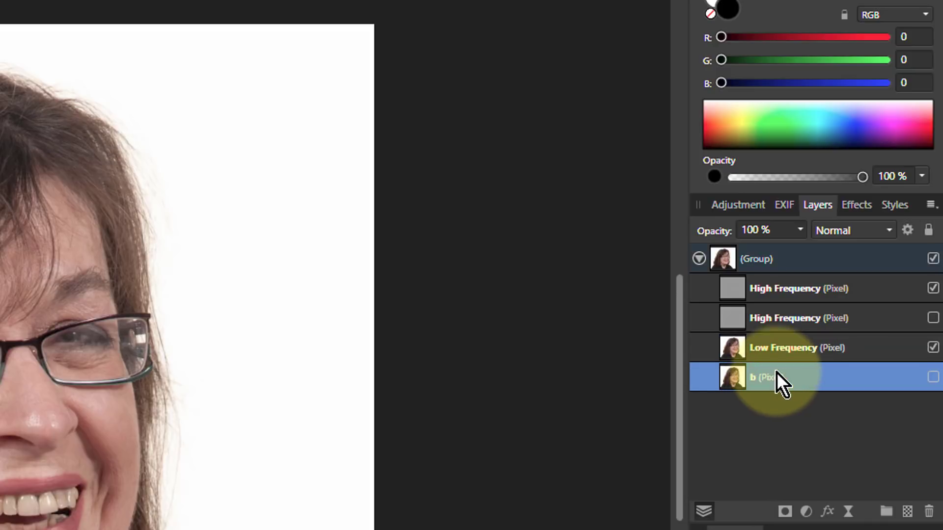
pyautogui.doubleClick(767, 316)
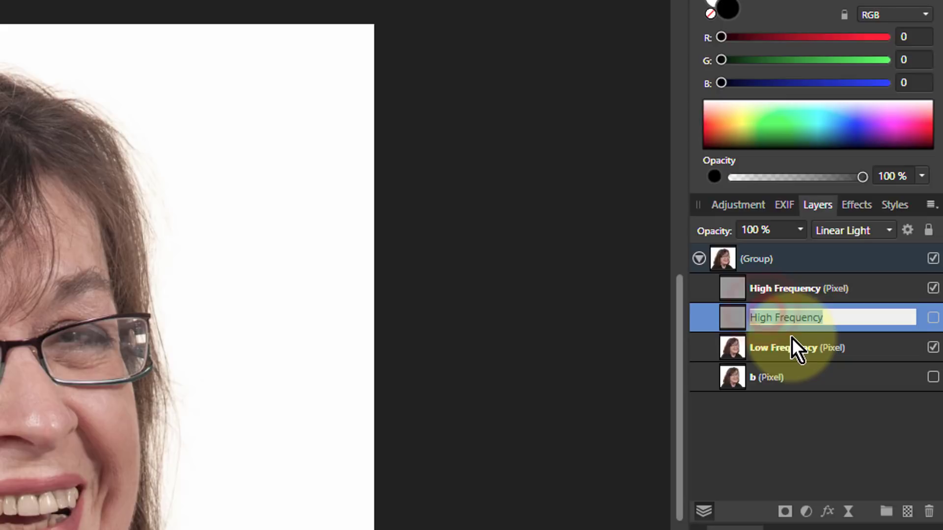
pyautogui.write('bhigh')
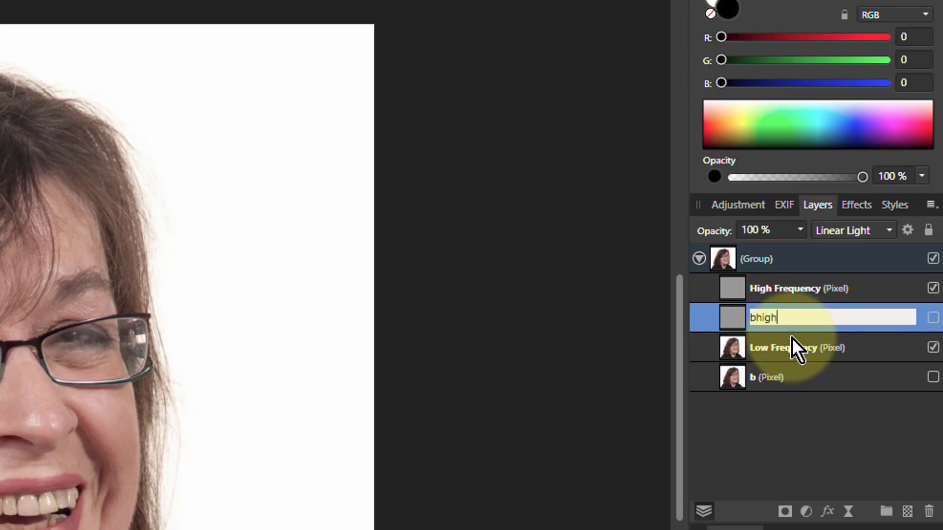
pyautogui.press('Return')
pyautogui.click(785, 390)
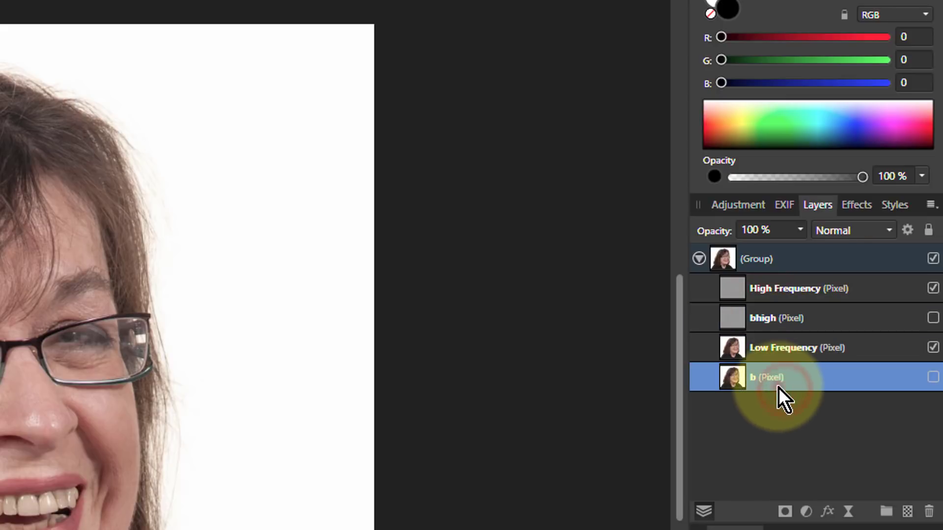
pyautogui.doubleClick(764, 377)
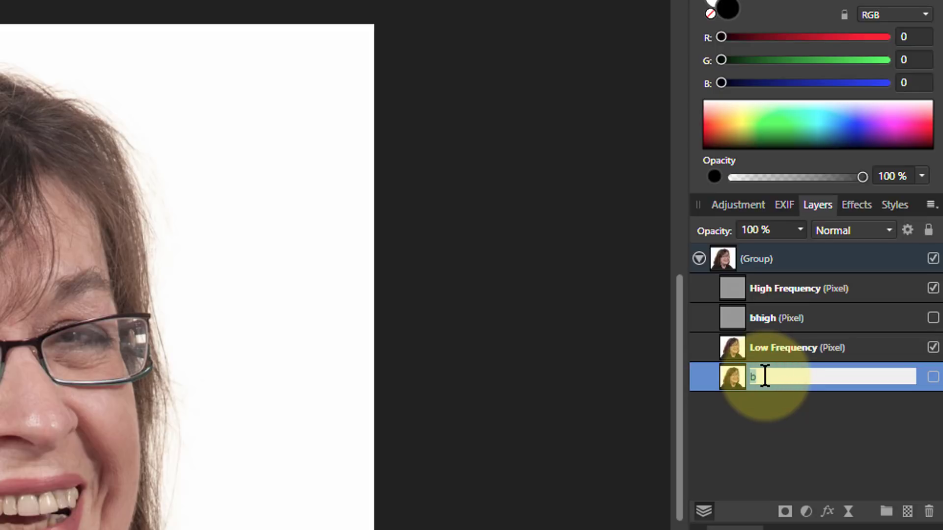
pyautogui.write('blow')
pyautogui.press('Return')
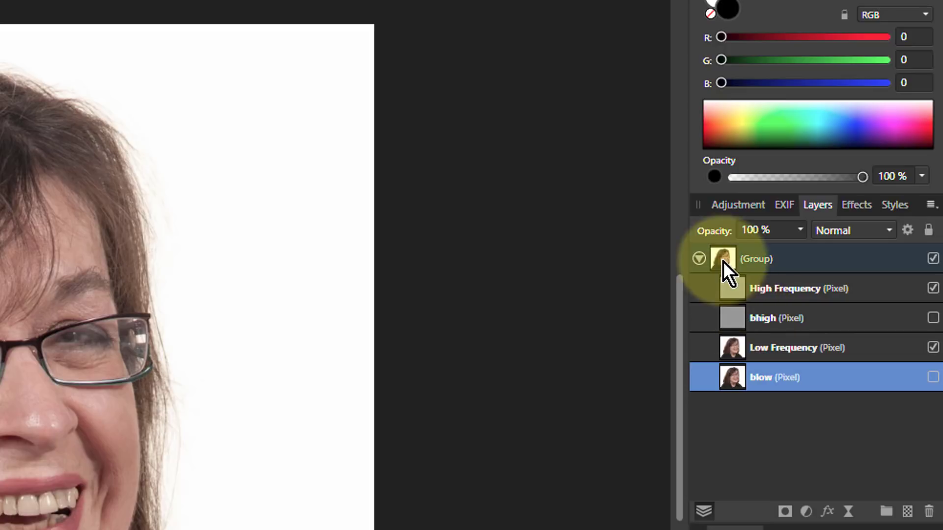
# Step: Add a Levels adjustment and move it into the frequency group
pyautogui.click(729, 293)
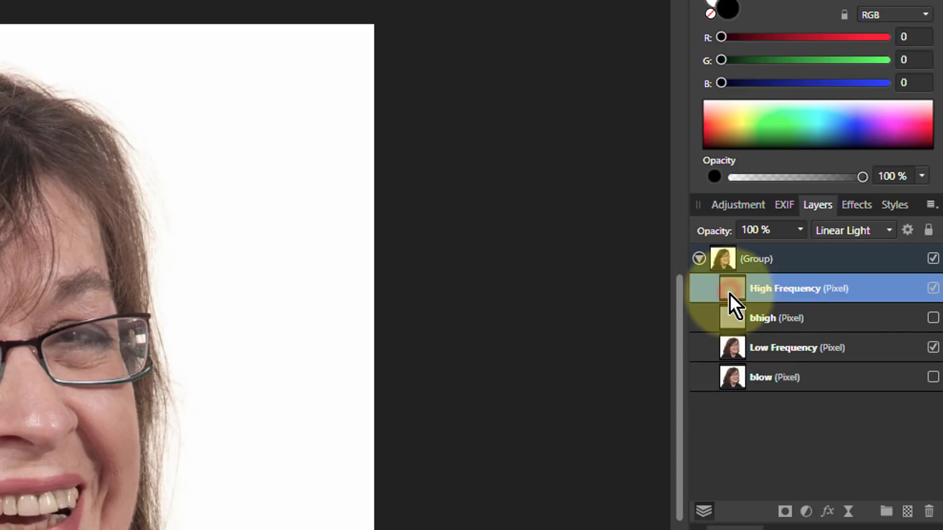
pyautogui.click(805, 512)
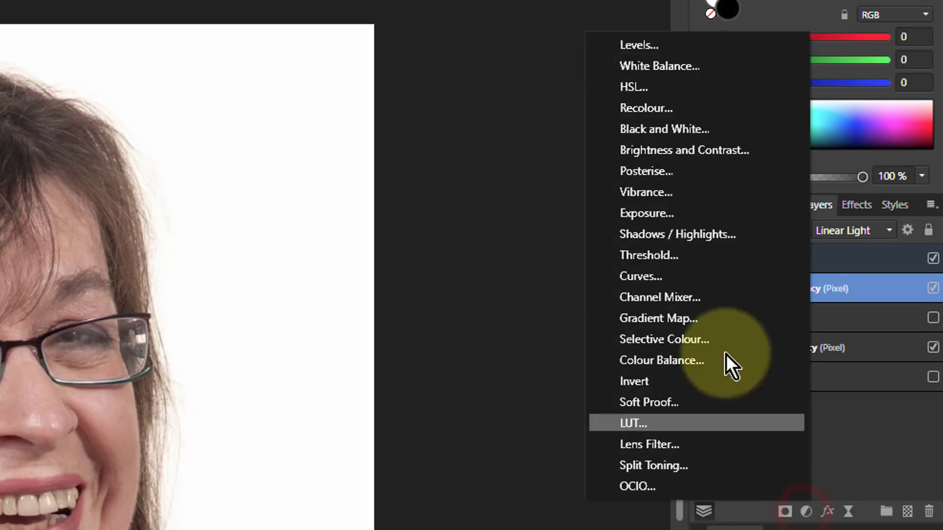
pyautogui.click(634, 47)
pyautogui.moveTo(735, 278)
pyautogui.mouseDown()
pyautogui.moveTo(758, 285)
pyautogui.moveTo(719, 283)
pyautogui.mouseUp()
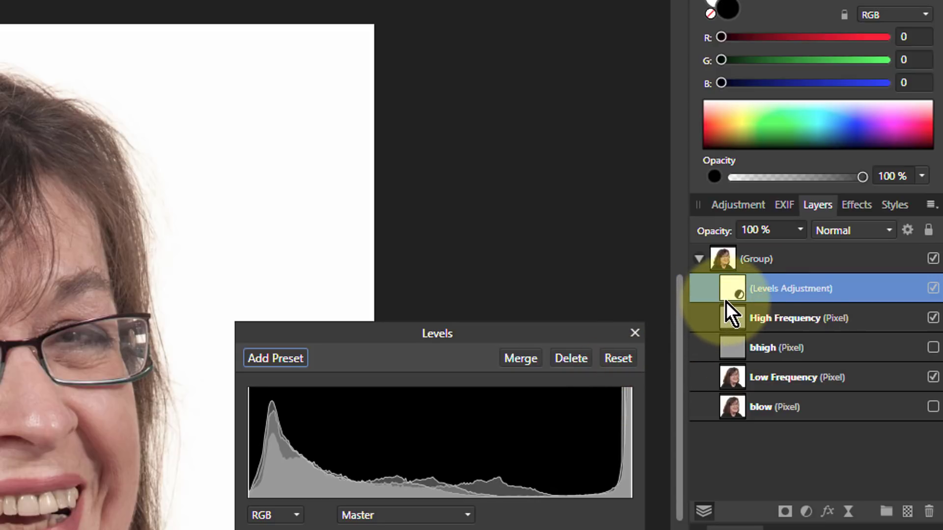
# Step: Hide Low Frequency, nest Levels inside High Frequency, and select the nested Levels
pyautogui.click(932, 377)
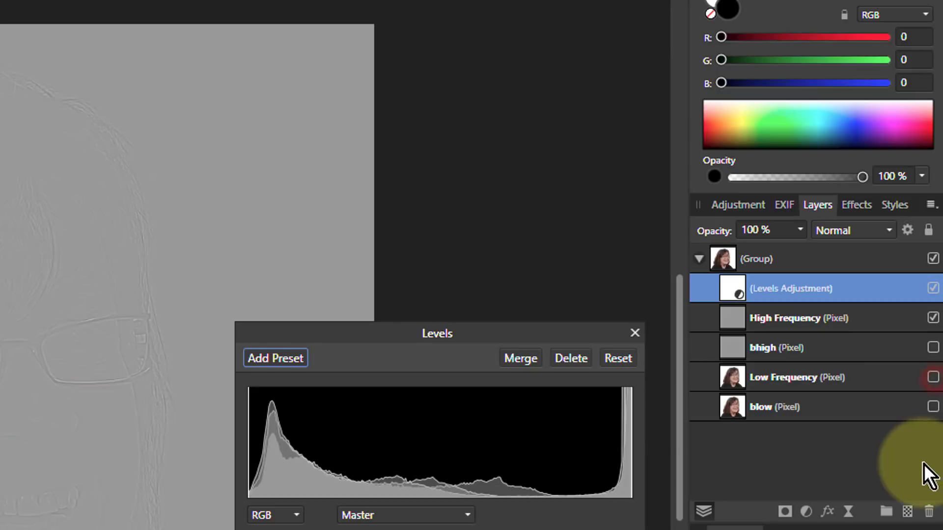
pyautogui.moveTo(731, 284); pyautogui.dragTo(749, 328)
pyautogui.click(727, 294)
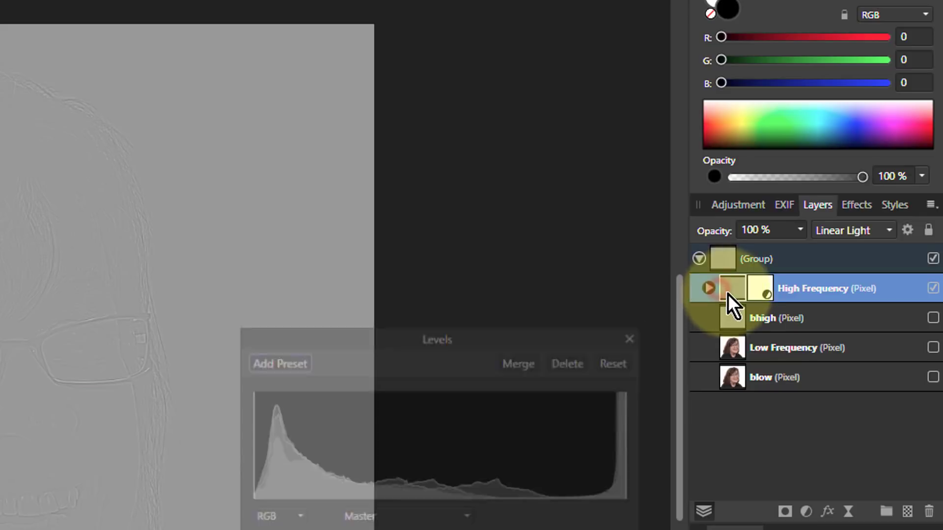
pyautogui.click(708, 288)
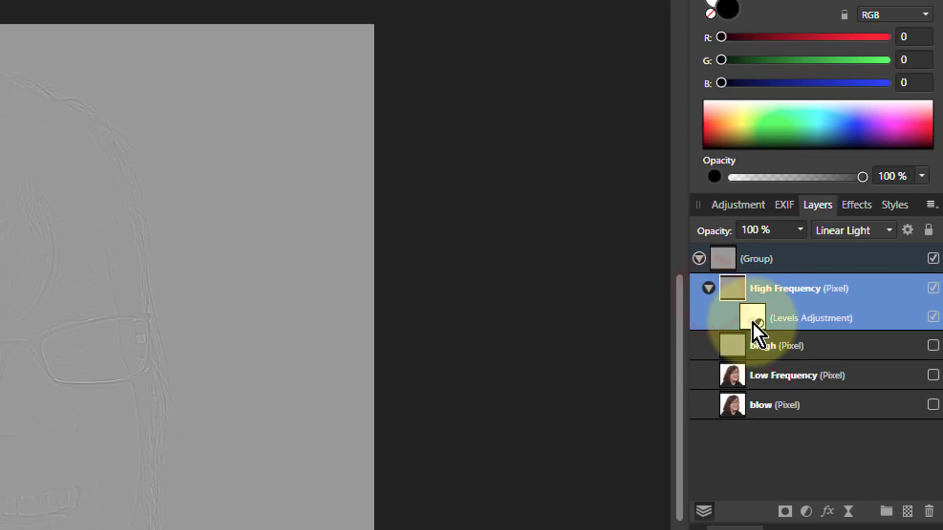
pyautogui.click(752, 322)
pyautogui.hotkey('ctrl', 'z')
pyautogui.click(752, 322)
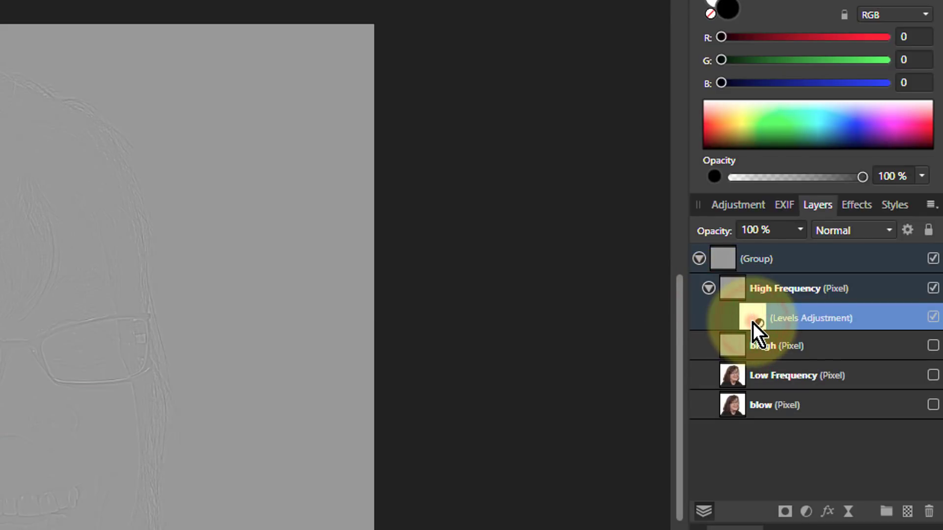
# Step: Set the nested Levels to Black Level 46% and White Level 53%
pyautogui.doubleClick(752, 322)
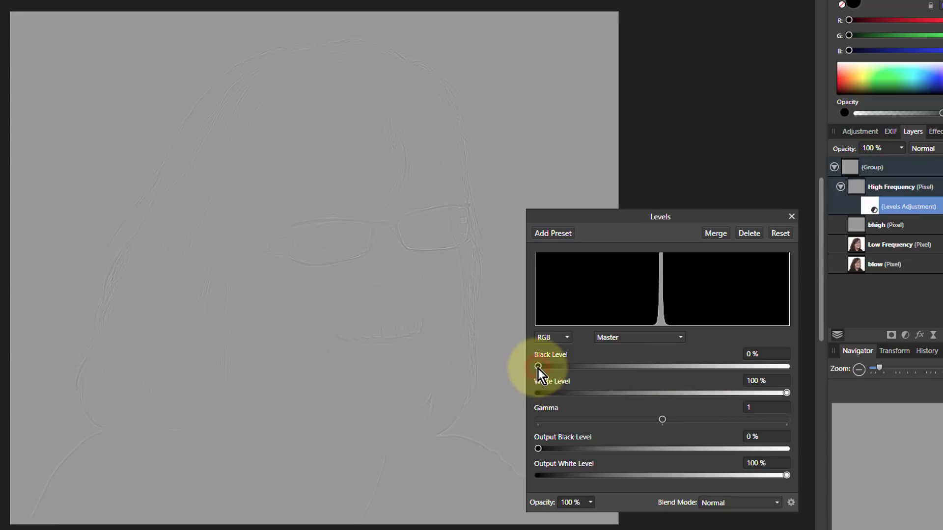
pyautogui.moveTo(537, 370); pyautogui.dragTo(652, 370)
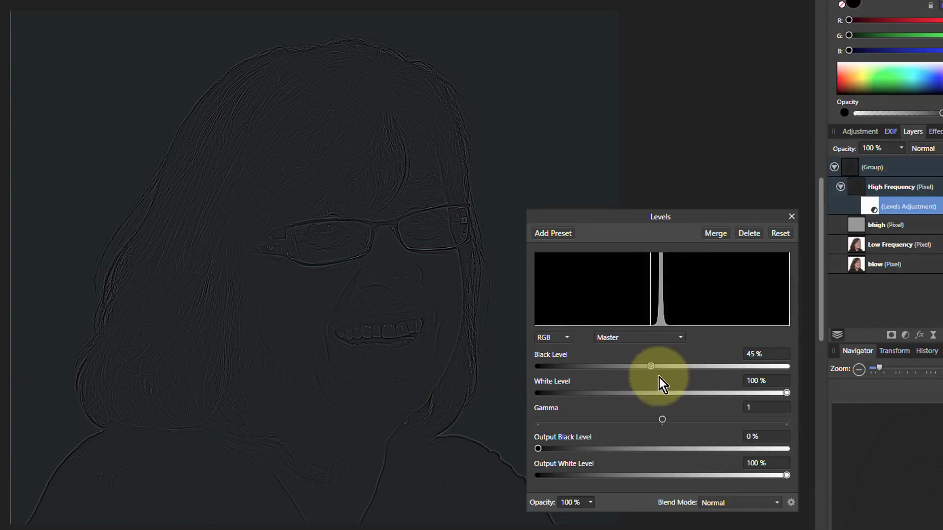
pyautogui.moveTo(786, 394); pyautogui.dragTo(668, 403)
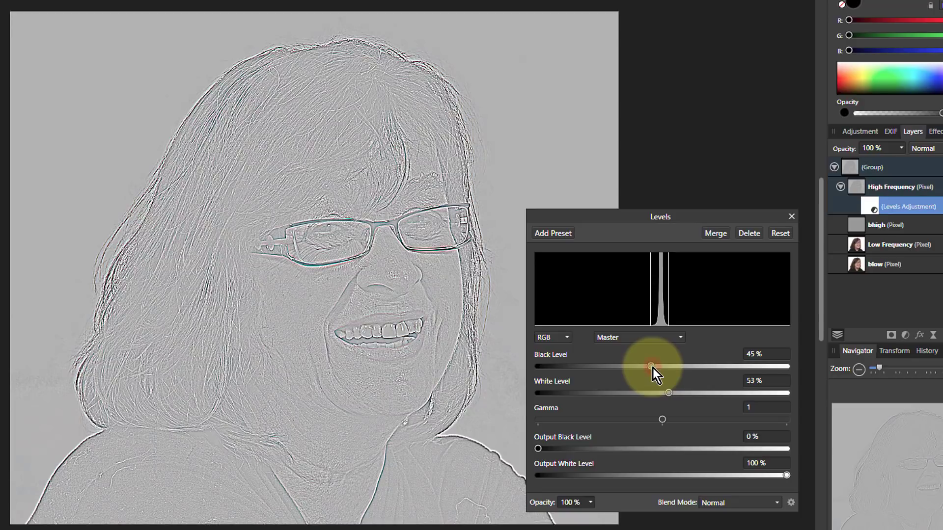
pyautogui.moveTo(651, 367); pyautogui.dragTo(654, 367)
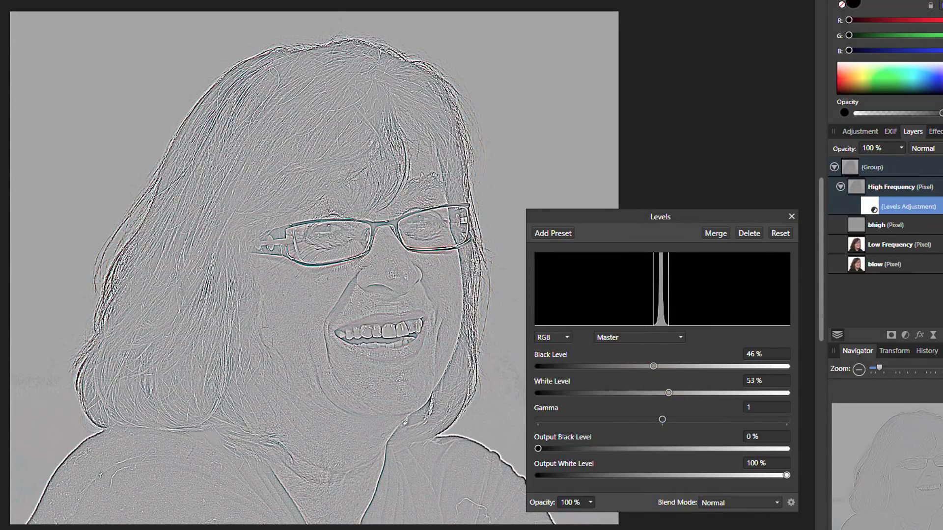
# Step: Toggle the Levels adjustment off and on to compare, leaving it hidden
pyautogui.click(940, 206)
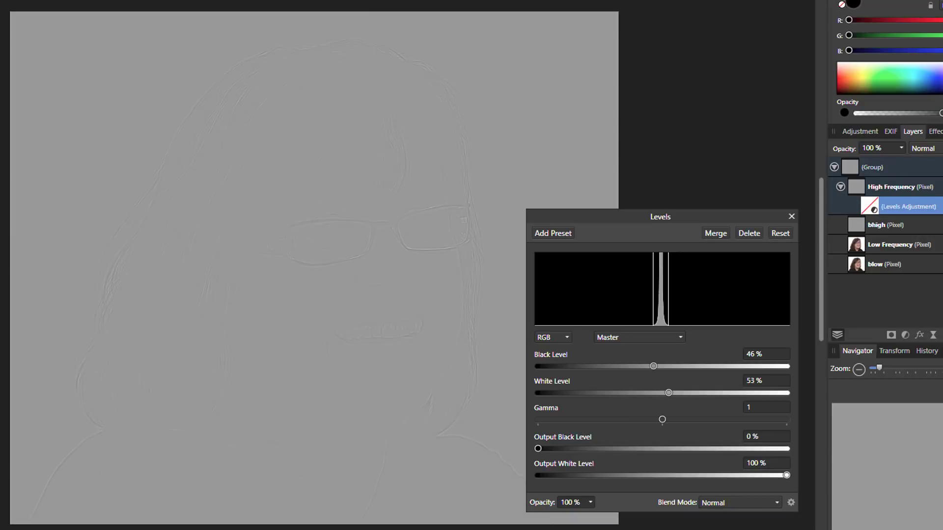
pyautogui.click(940, 206)
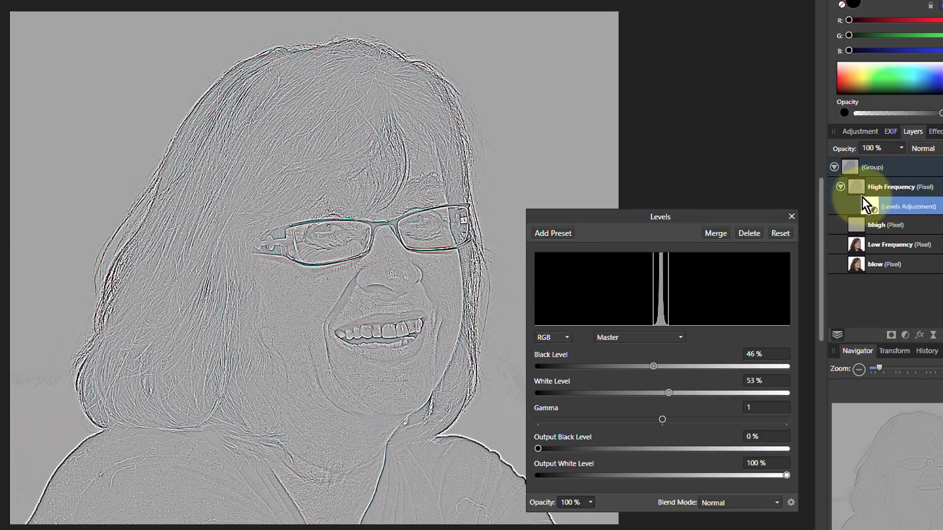
pyautogui.click(940, 206)
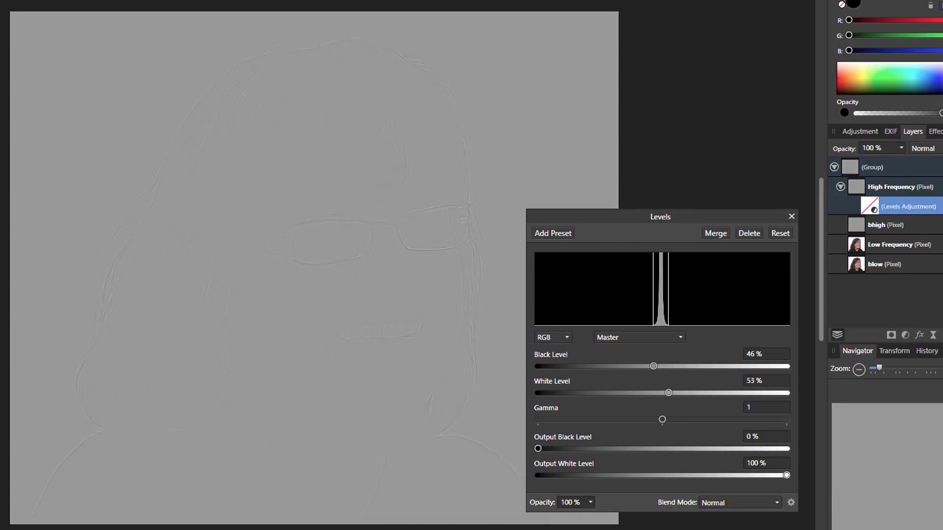
pyautogui.click(940, 206)
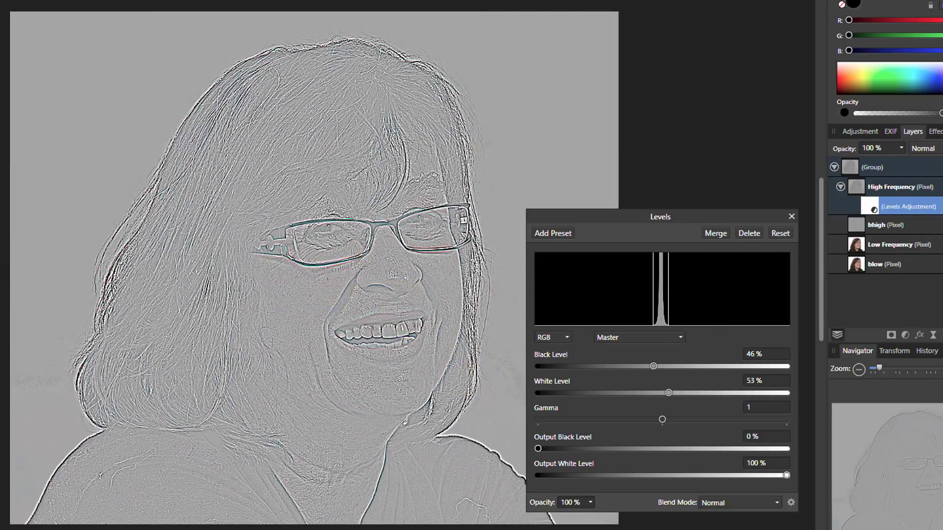
pyautogui.click(940, 206)
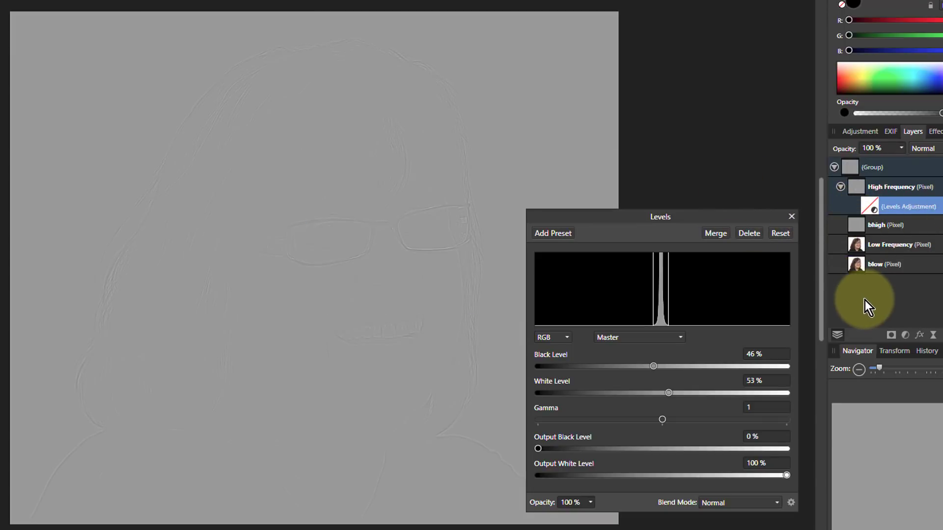
# Step: Close Levels, roll history back to the two-layer state, and select Low Frequency
pyautogui.click(791, 217)
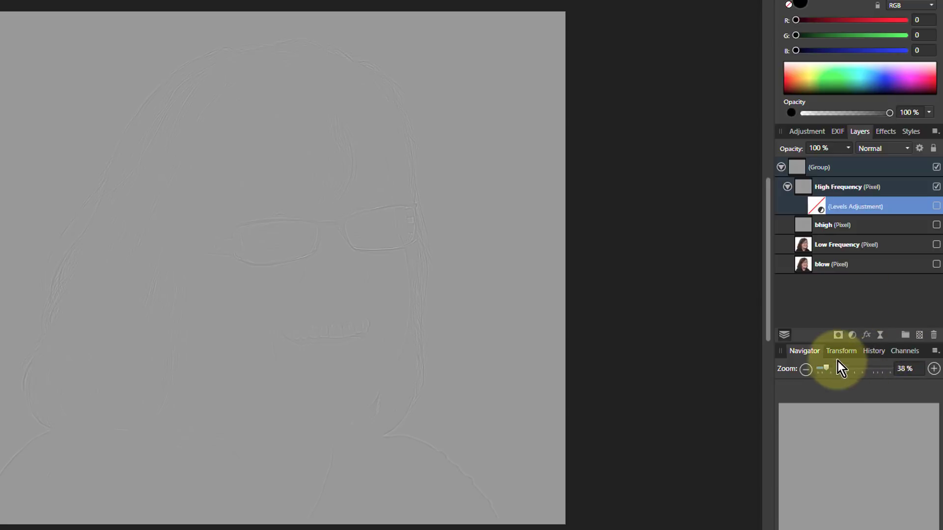
pyautogui.click(840, 351)
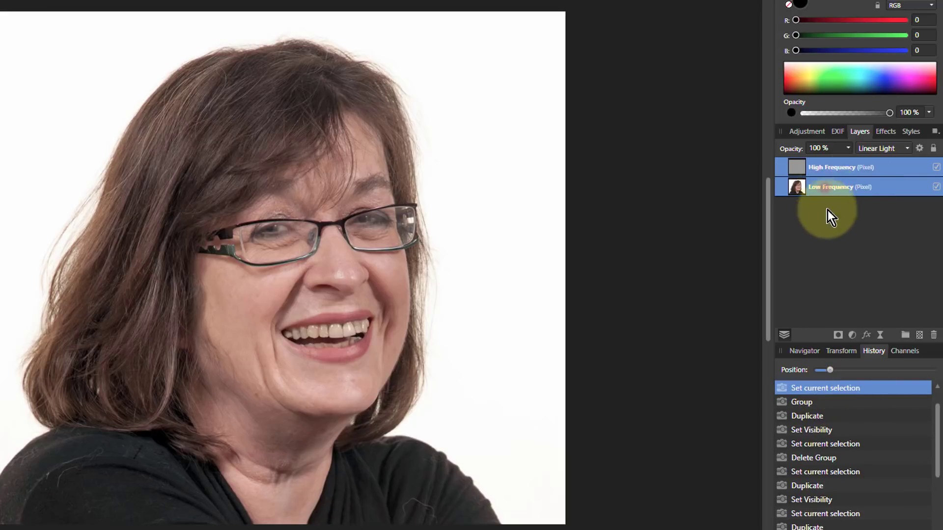
pyautogui.click(830, 189)
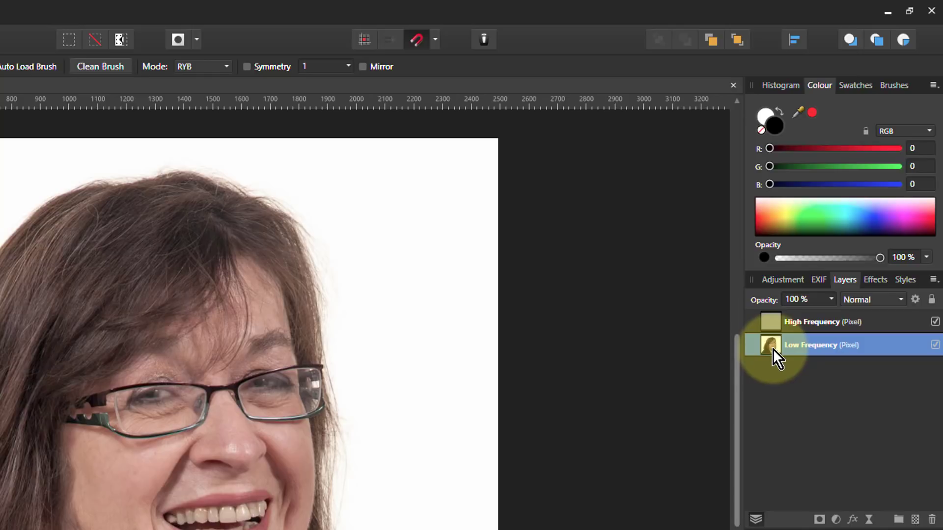
# Step: Add a Live Gaussian Blur to Low Frequency in Screen mode, confined to opaque pixels
pyautogui.click(835, 519)
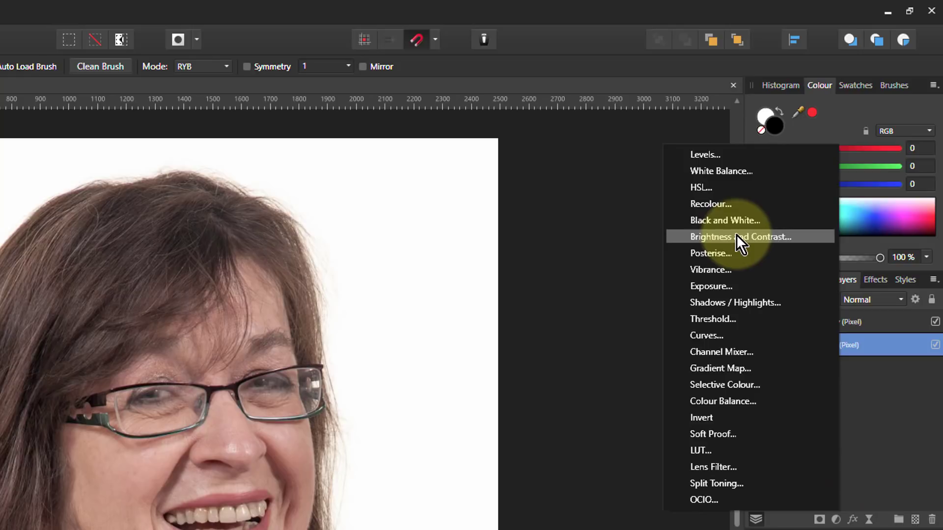
pyautogui.click(852, 520)
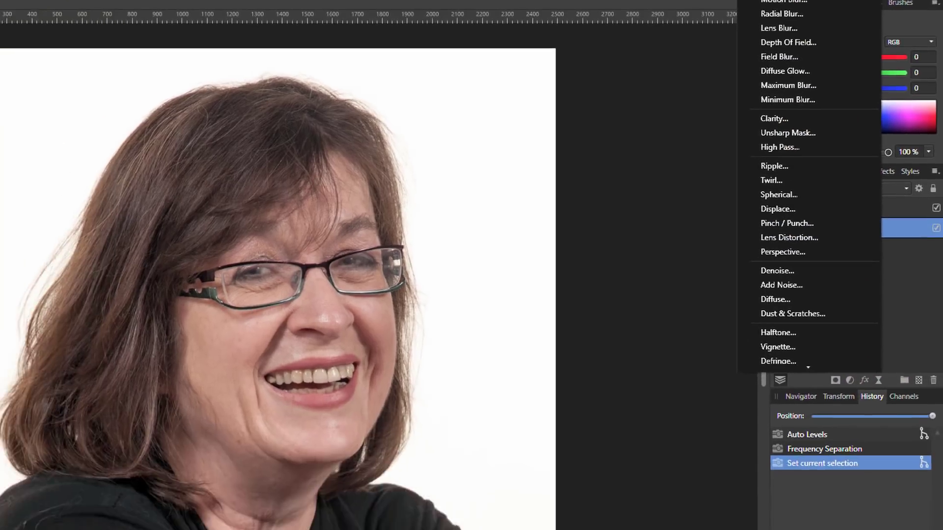
pyautogui.click(763, 13)
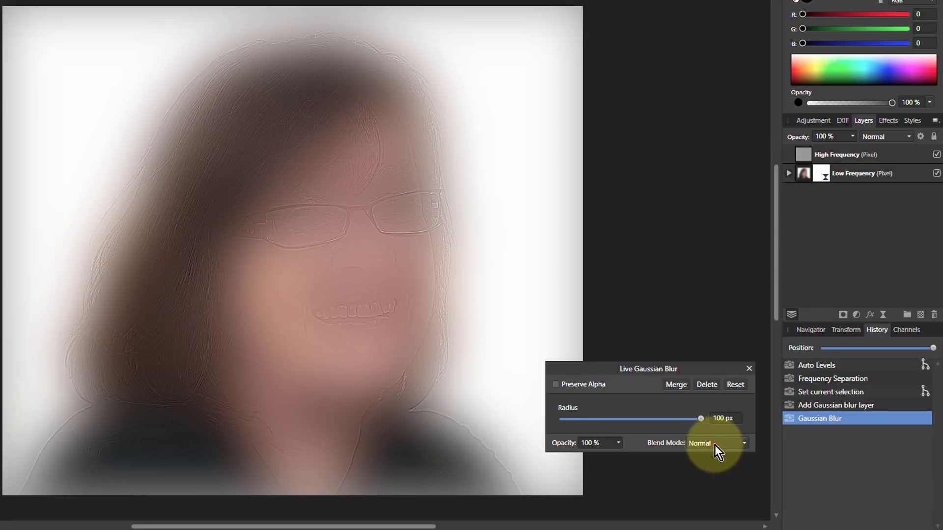
pyautogui.click(714, 443)
pyautogui.scroll(-1, 711, 382)
pyautogui.scroll(1, 699, 322)
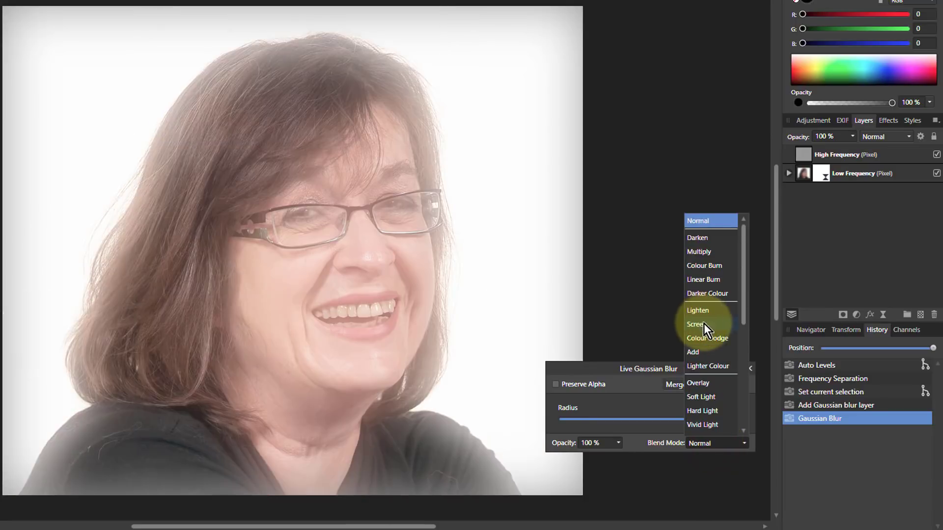
pyautogui.click(695, 326)
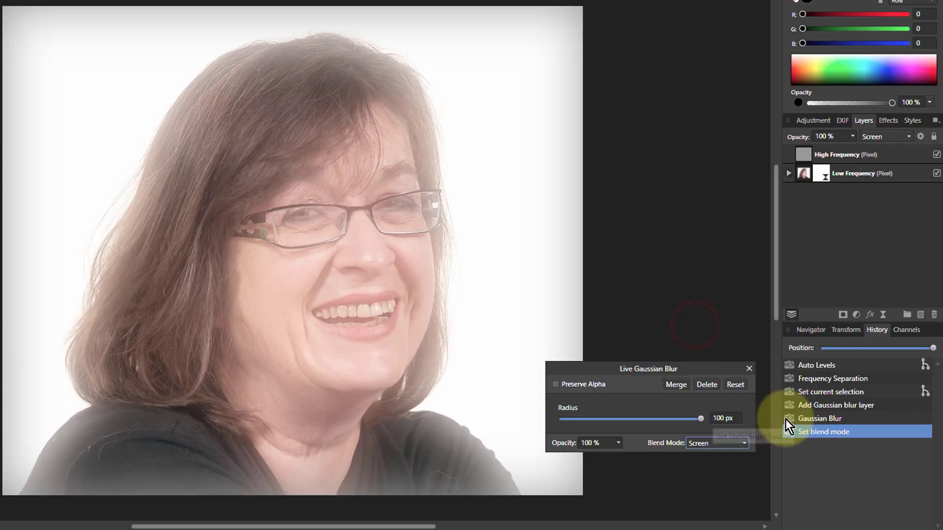
pyautogui.click(555, 385)
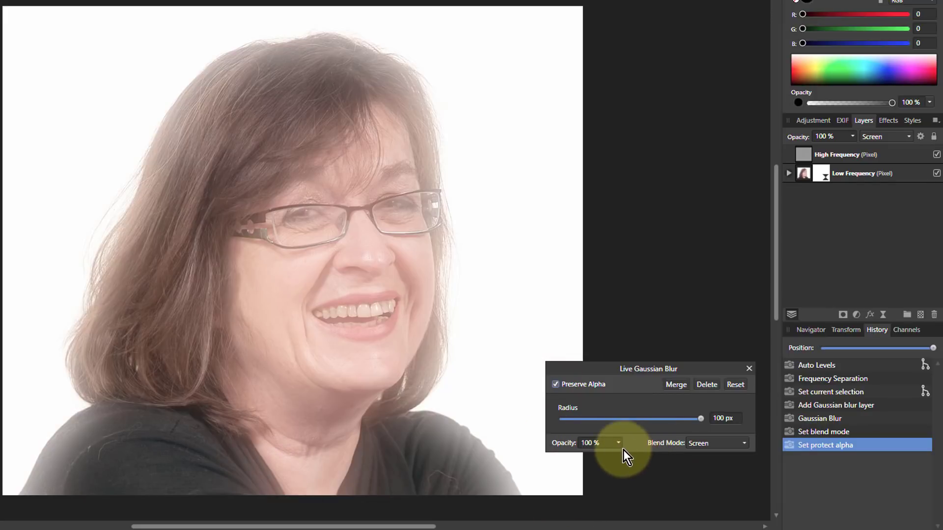
# Step: Compare the Gaussian Blur on and off, then delete it
pyautogui.click(789, 173)
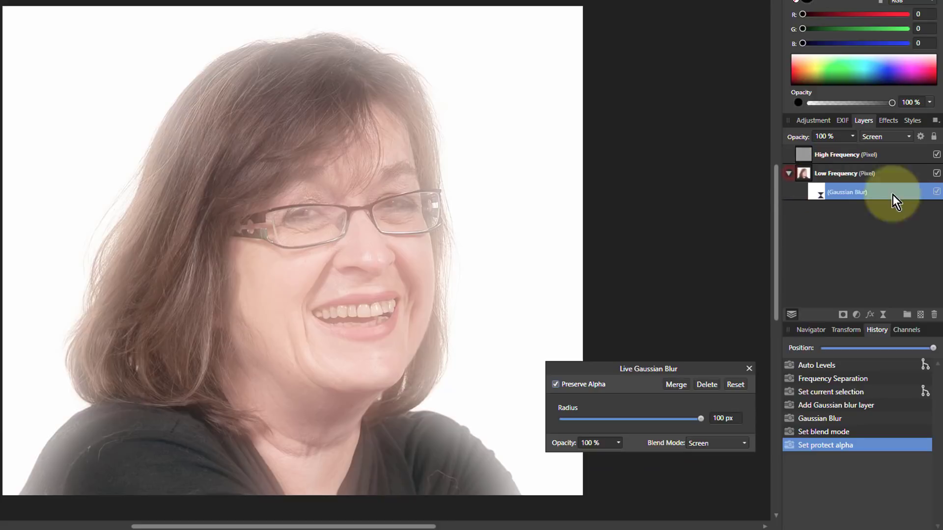
pyautogui.click(936, 192)
pyautogui.click(936, 192)
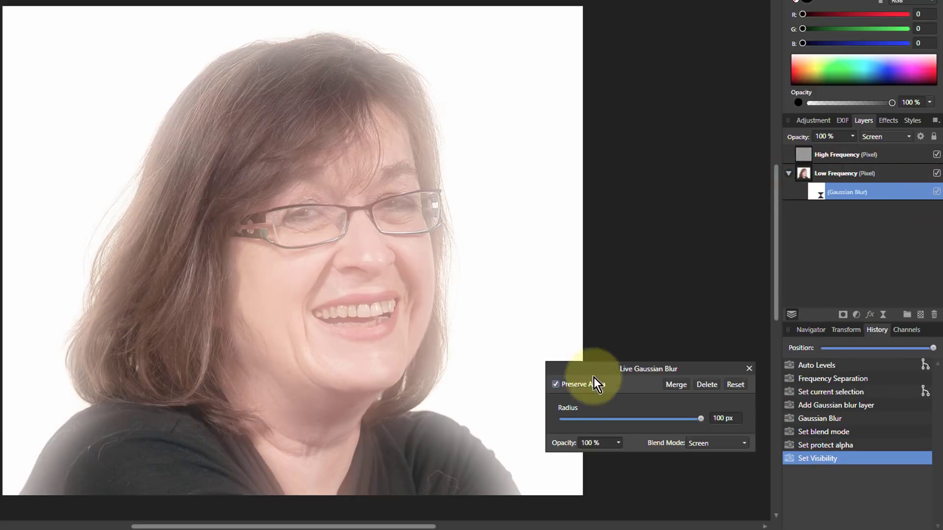
pyautogui.click(821, 195)
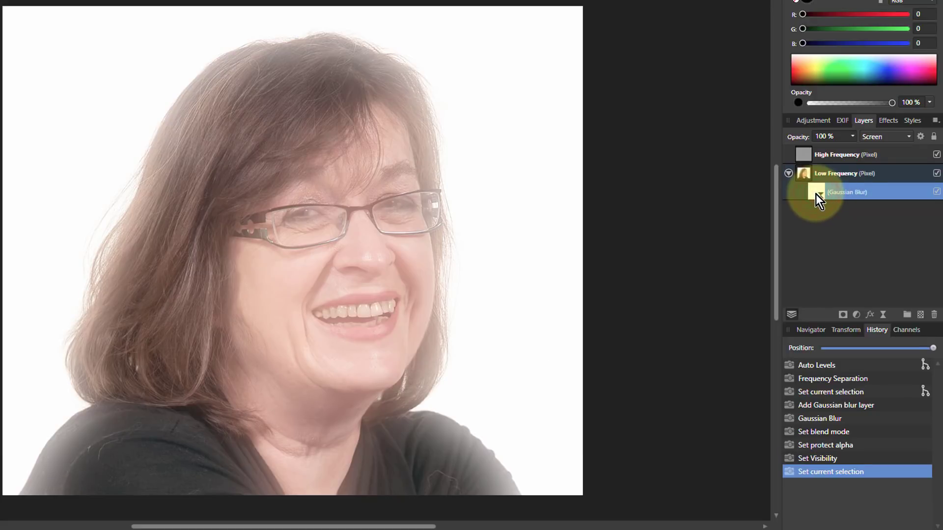
pyautogui.press('Delete')
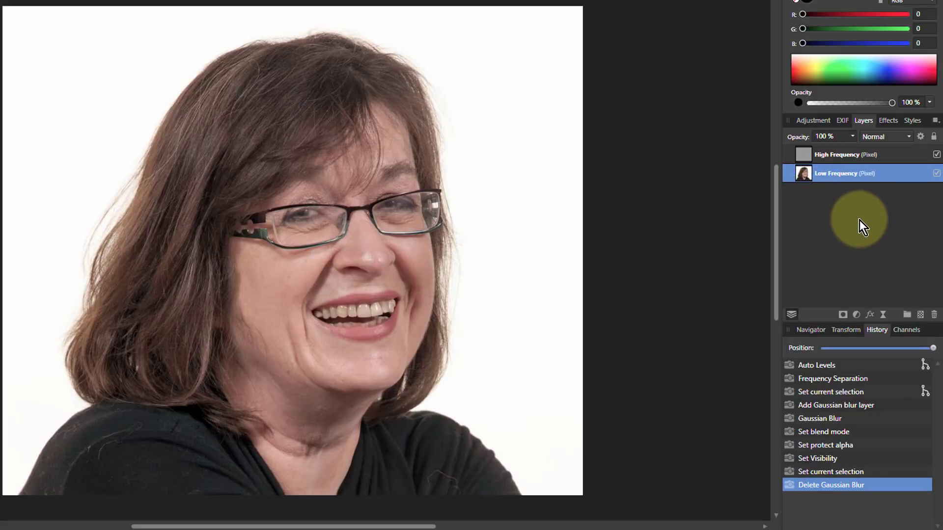
# Step: Select the Linear Light High Frequency layer for editing
pyautogui.click(805, 149)
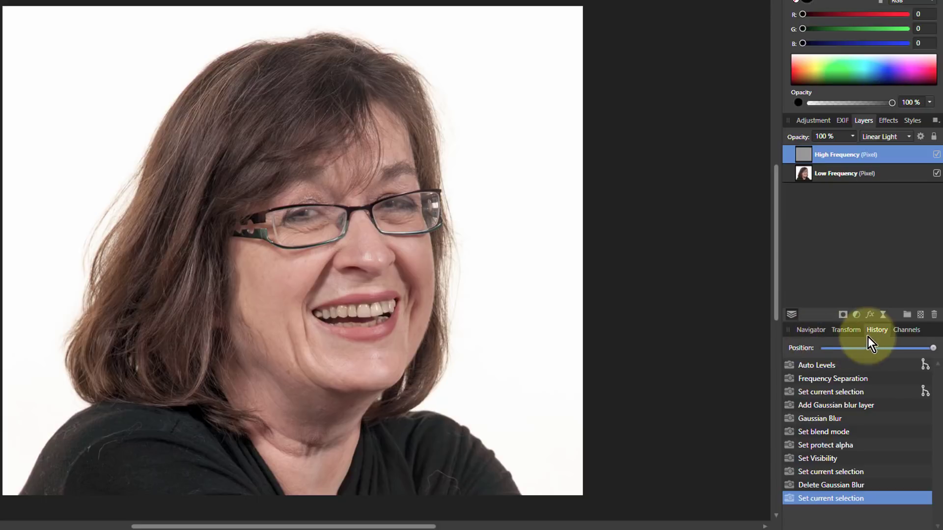
# Step: Add a Live Unsharp Mask to High Frequency with radius 11.4 px and a higher factor
pyautogui.click(880, 318)
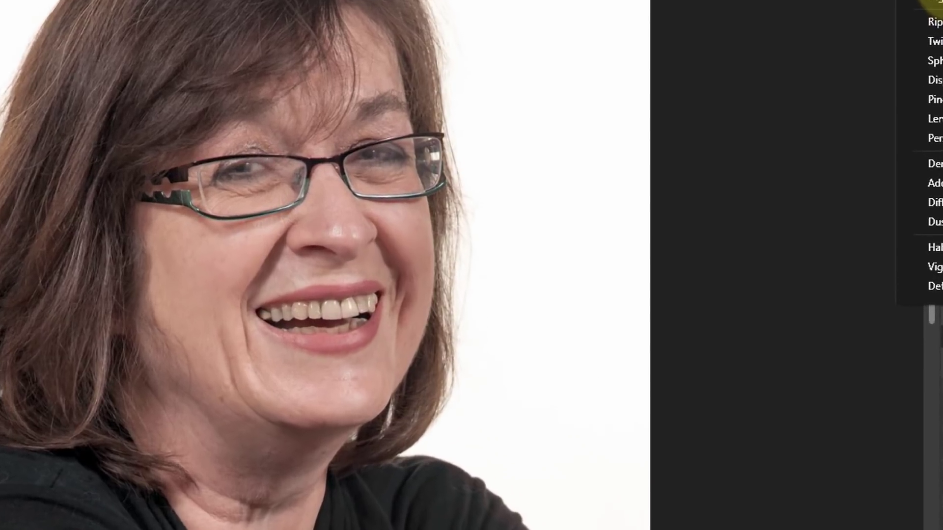
pyautogui.click(934, 3)
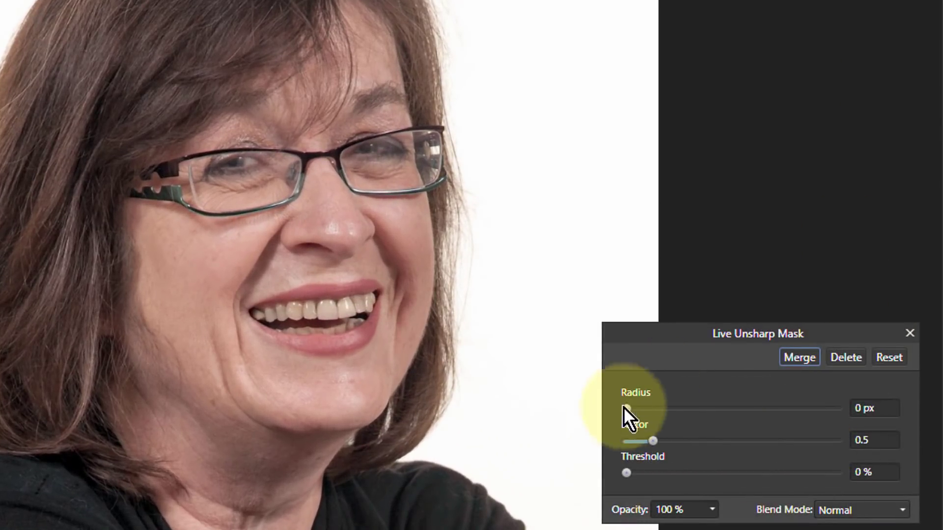
pyautogui.moveTo(627, 409); pyautogui.dragTo(722, 412)
pyautogui.moveTo(653, 441); pyautogui.dragTo(723, 445)
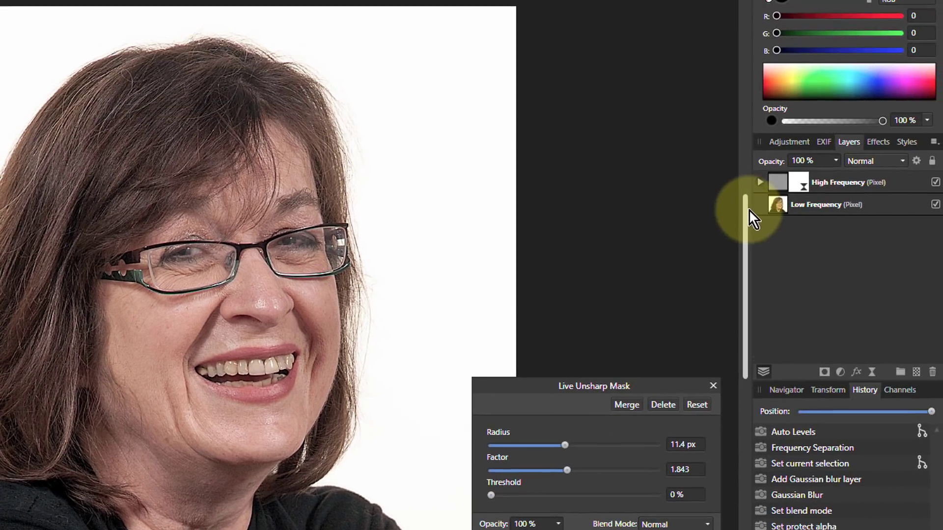
# Step: Toggle the Unsharp Mask off and on to compare the sharpening
pyautogui.click(759, 183)
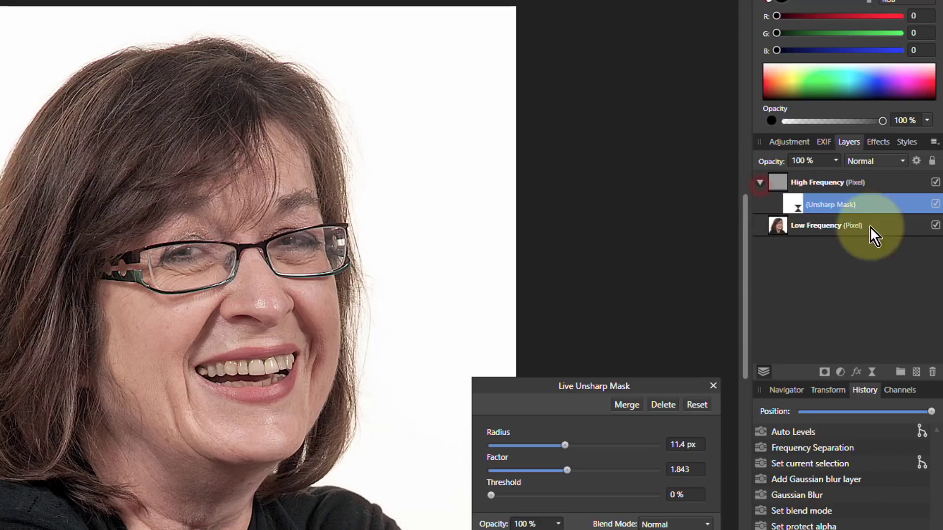
pyautogui.click(935, 205)
pyautogui.click(936, 204)
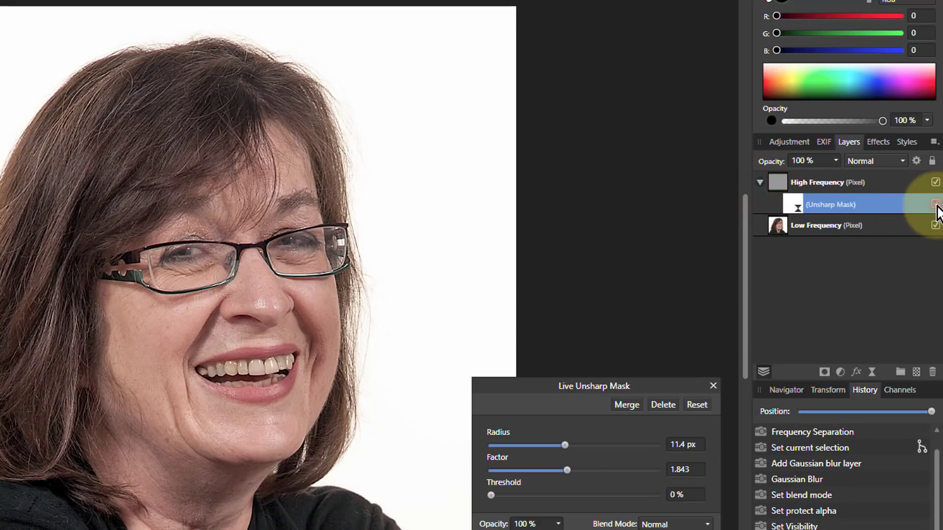
pyautogui.click(935, 205)
pyautogui.click(935, 204)
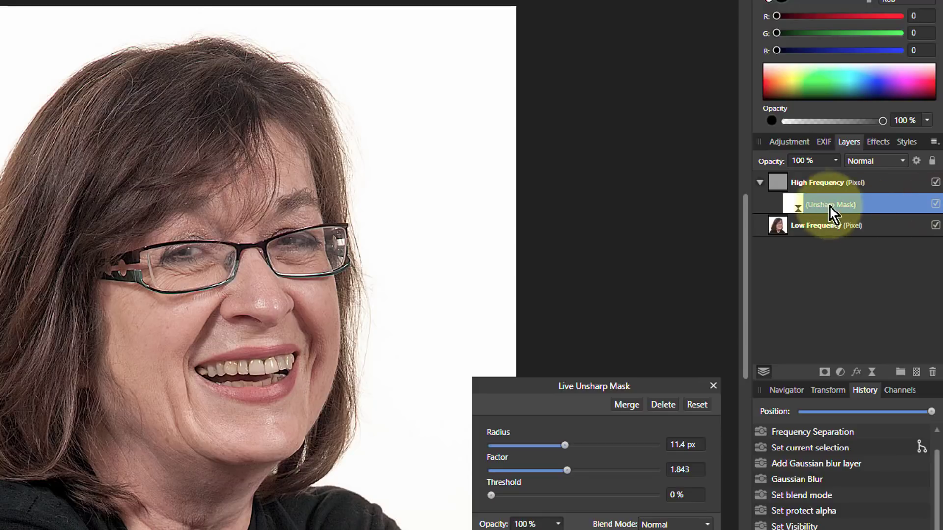
# Step: Delete the Unsharp Mask filter, undoing an accidental High Frequency deletion first
pyautogui.click(795, 202)
pyautogui.press('Delete')
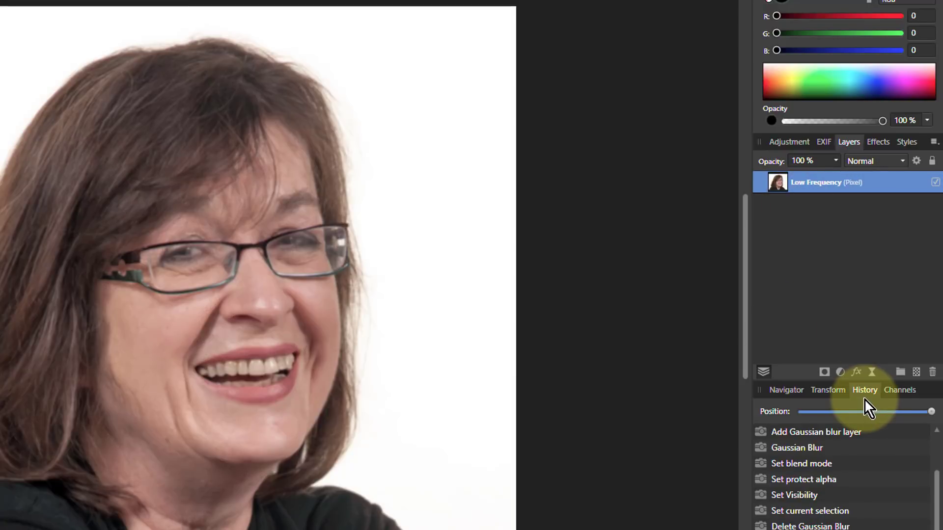
pyautogui.hotkey('ctrl', 'z')
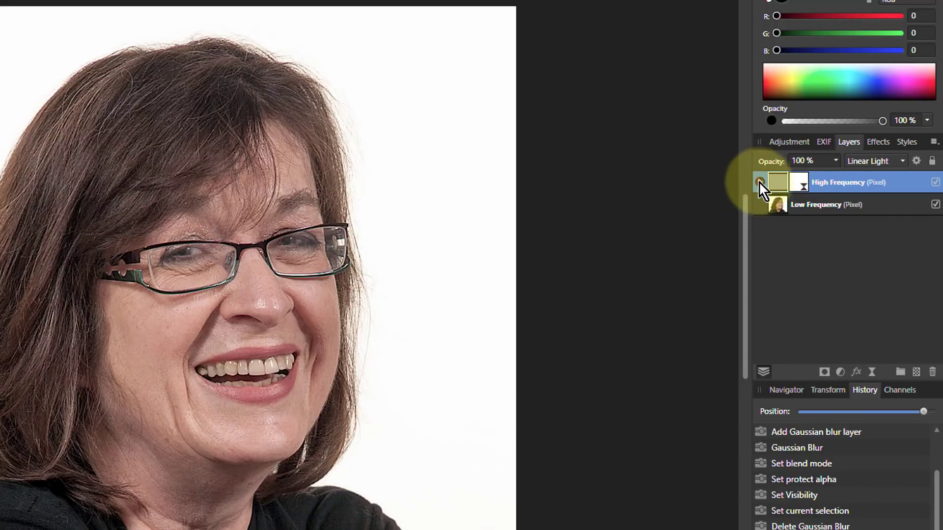
pyautogui.click(760, 182)
pyautogui.click(788, 199)
pyautogui.press('Delete')
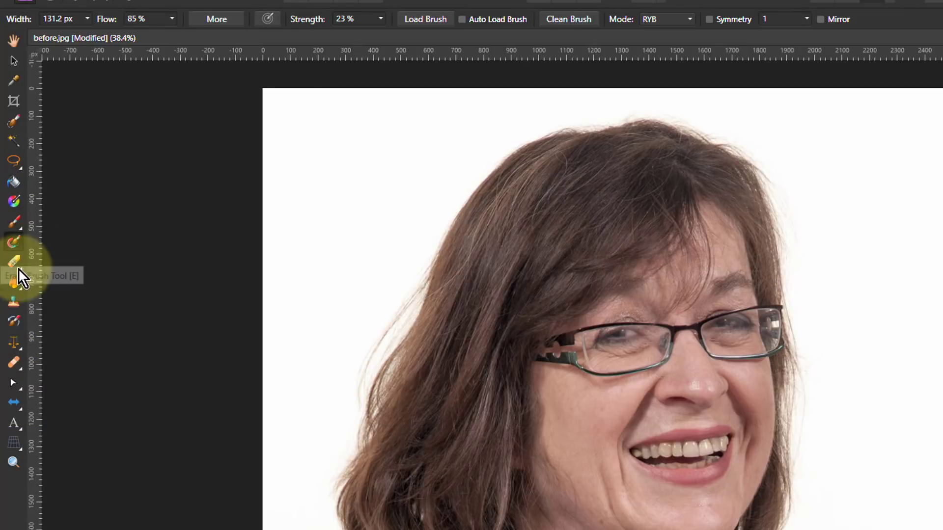
# Step: Blend the left cheek skin toward the nose with three Paint Mixer Brush strokes
pyautogui.click(14, 242)
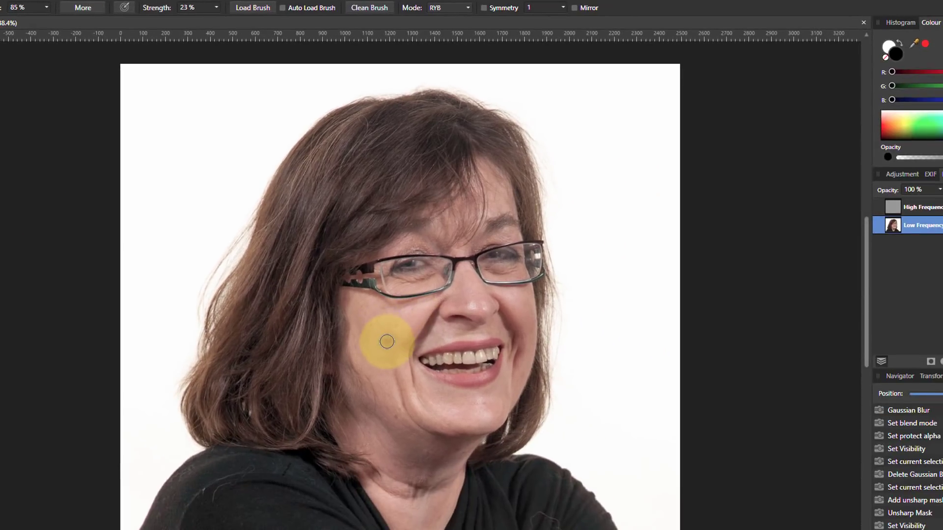
pyautogui.moveTo(387, 341); pyautogui.dragTo(382, 337)
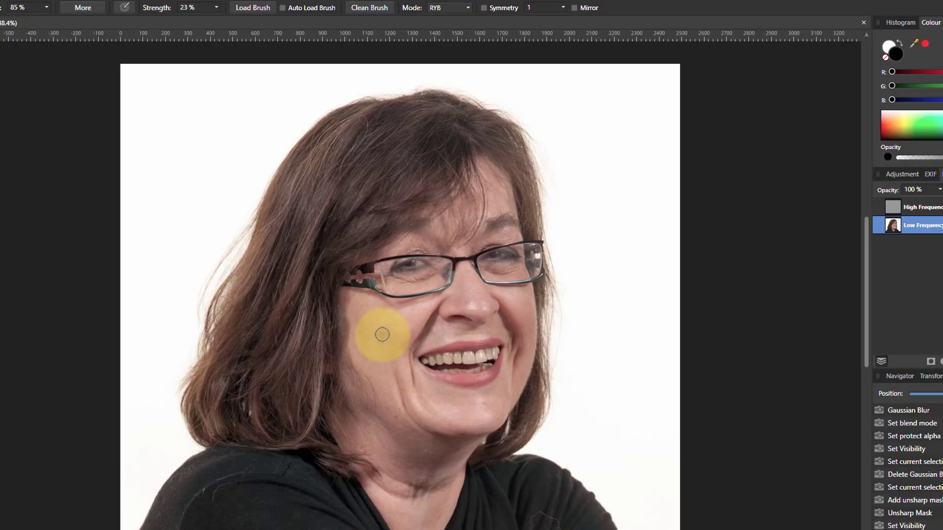
pyautogui.moveTo(382, 335)
pyautogui.mouseDown()
pyautogui.moveTo(399, 317)
pyautogui.moveTo(421, 319)
pyautogui.mouseUp()
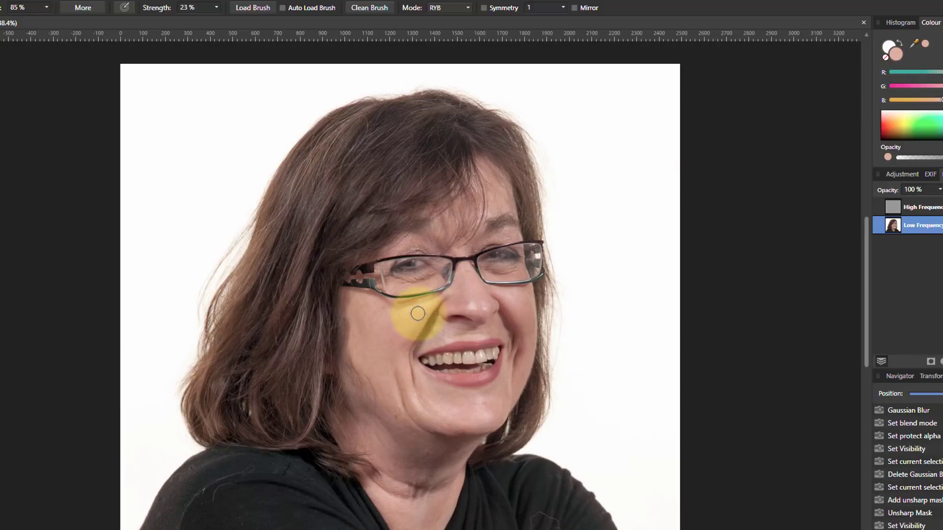
pyautogui.moveTo(419, 314)
pyautogui.mouseDown()
pyautogui.moveTo(372, 314)
pyautogui.moveTo(403, 321)
pyautogui.moveTo(377, 319)
pyautogui.moveTo(418, 312)
pyautogui.moveTo(363, 307)
pyautogui.moveTo(389, 323)
pyautogui.moveTo(416, 316)
pyautogui.moveTo(378, 333)
pyautogui.moveTo(351, 320)
pyautogui.moveTo(381, 322)
pyautogui.moveTo(362, 310)
pyautogui.moveTo(392, 337)
pyautogui.moveTo(361, 323)
pyautogui.moveTo(404, 348)
pyautogui.moveTo(394, 375)
pyautogui.moveTo(394, 360)
pyautogui.moveTo(399, 399)
pyautogui.moveTo(396, 360)
pyautogui.moveTo(385, 350)
pyautogui.moveTo(399, 389)
pyautogui.mouseUp()
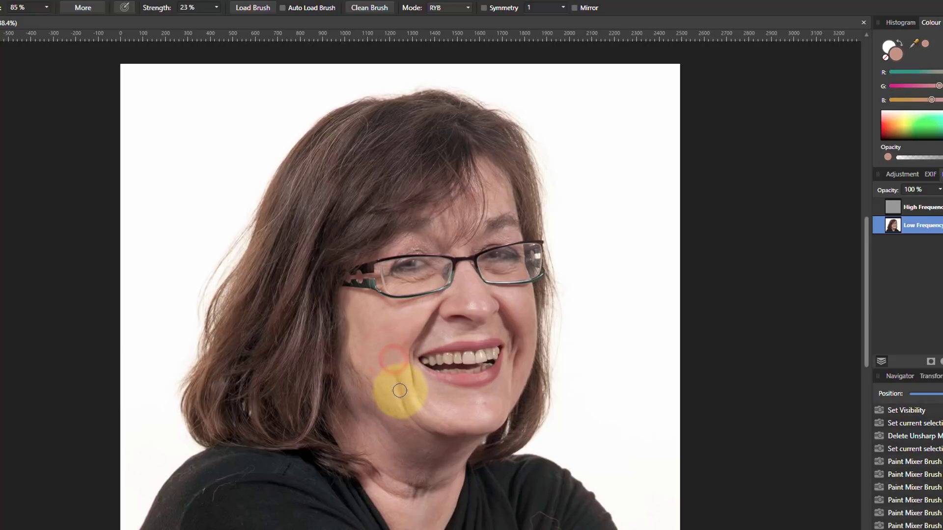
# Step: Raise the Paint Mixer brush strength to 100%, reload paint, and blend the forehead skin
pyautogui.click(216, 7)
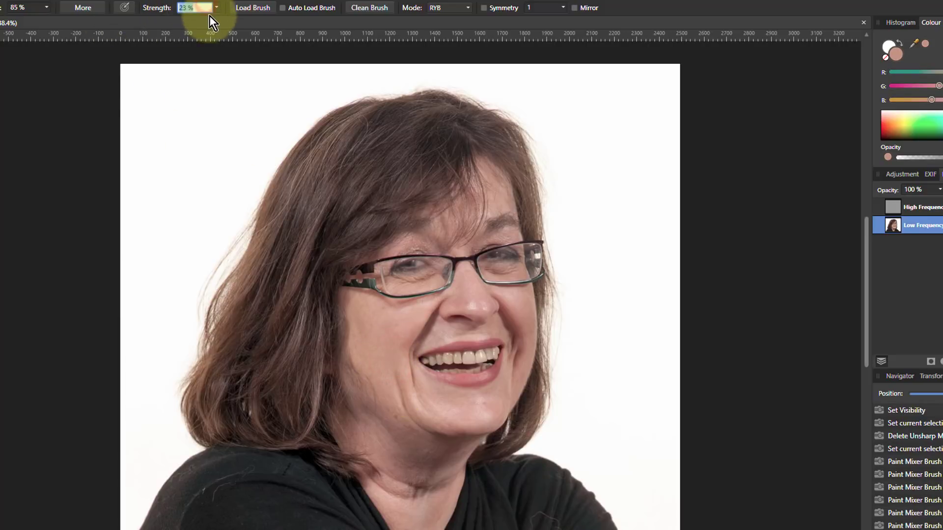
pyautogui.moveTo(218, 20); pyautogui.dragTo(305, 29)
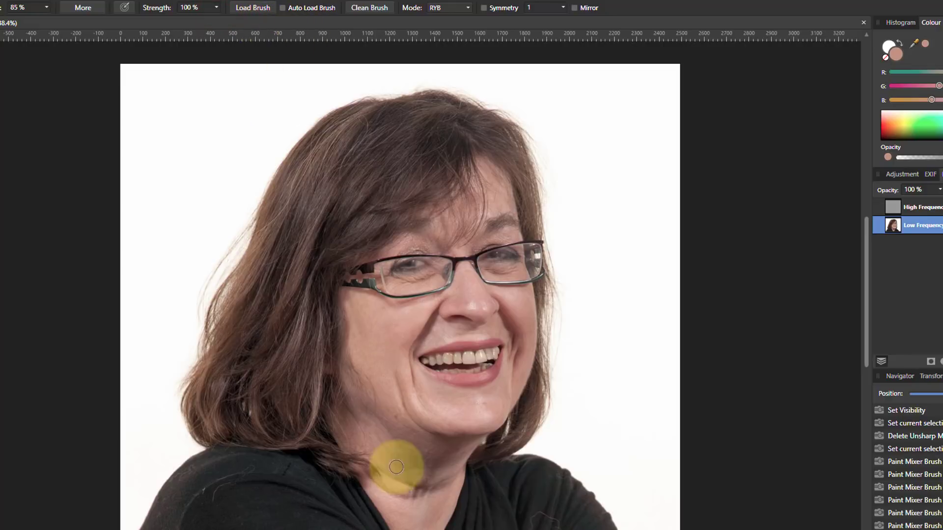
pyautogui.moveTo(395, 467)
pyautogui.mouseDown()
pyautogui.moveTo(378, 362)
pyautogui.moveTo(391, 330)
pyautogui.moveTo(413, 411)
pyautogui.moveTo(379, 334)
pyautogui.moveTo(389, 385)
pyautogui.moveTo(351, 153)
pyautogui.mouseUp()
pyautogui.click(238, 13)
pyautogui.moveTo(431, 244)
pyautogui.mouseDown()
pyautogui.moveTo(421, 230)
pyautogui.moveTo(465, 227)
pyautogui.mouseUp()
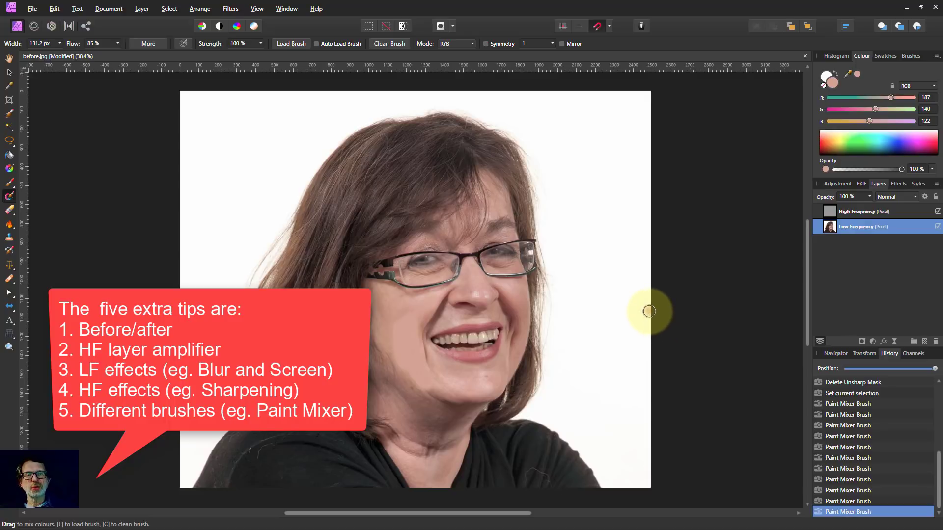
pyautogui.click(641, 270)
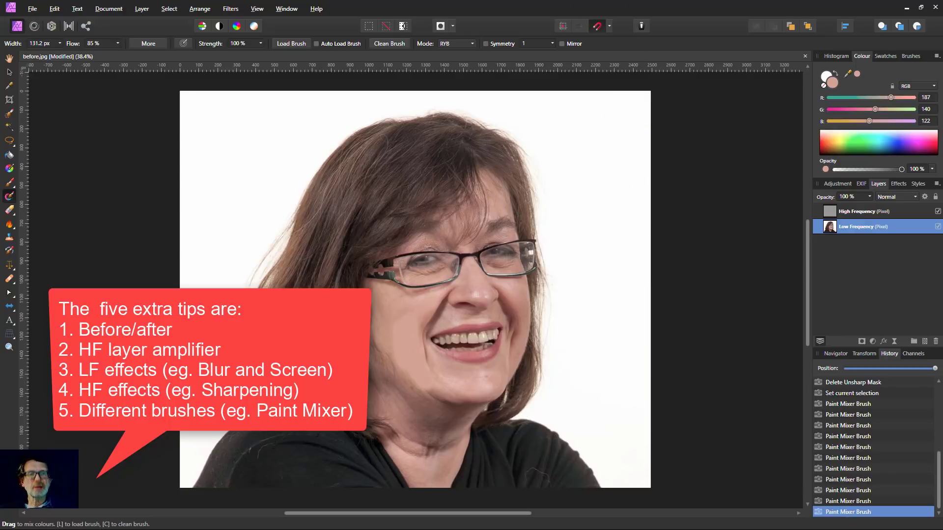